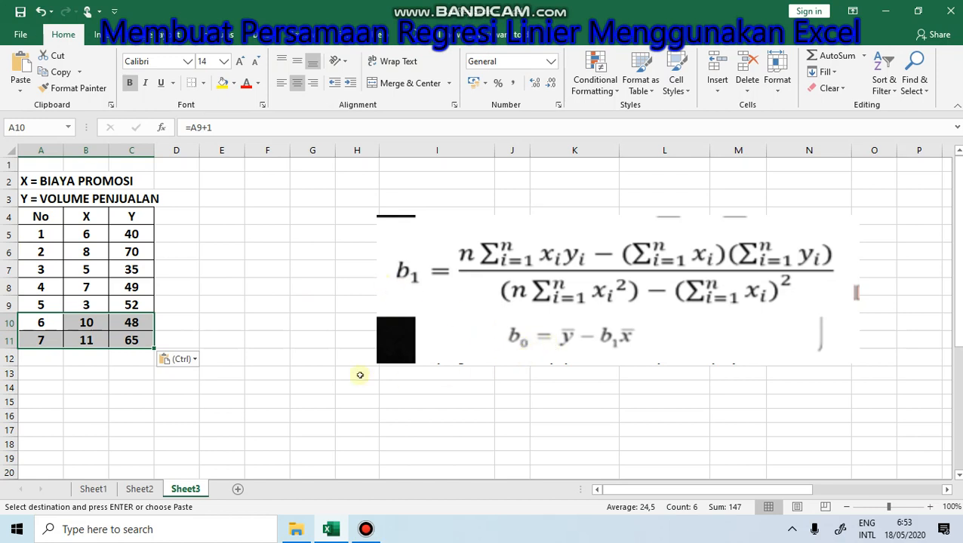
# Step: Add the column headers XY, X^2 and Y^2 in cells D4, E4 and F4
pyautogui.click(176, 214)
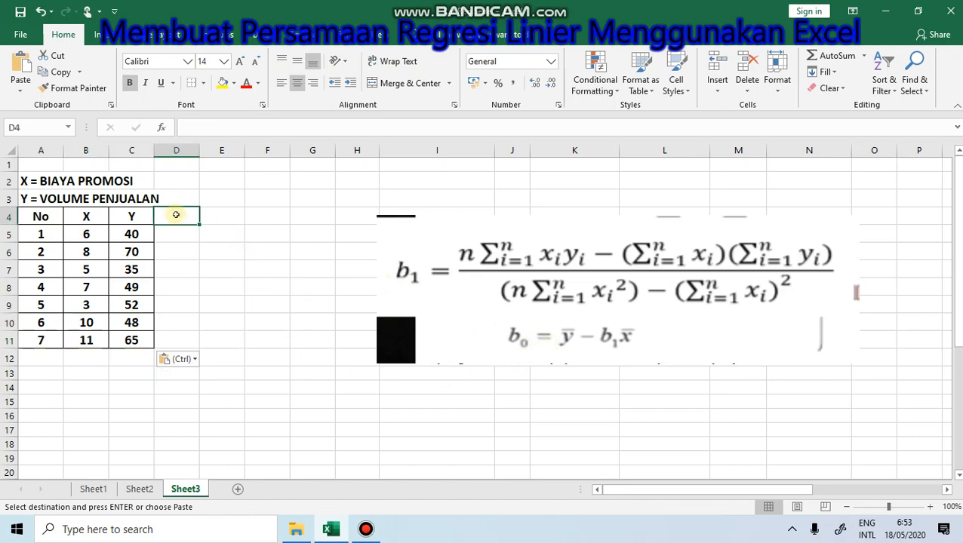
pyautogui.write('XY')
pyautogui.click(209, 214)
pyautogui.write('X^2')
pyautogui.click(264, 215)
pyautogui.write('Y')
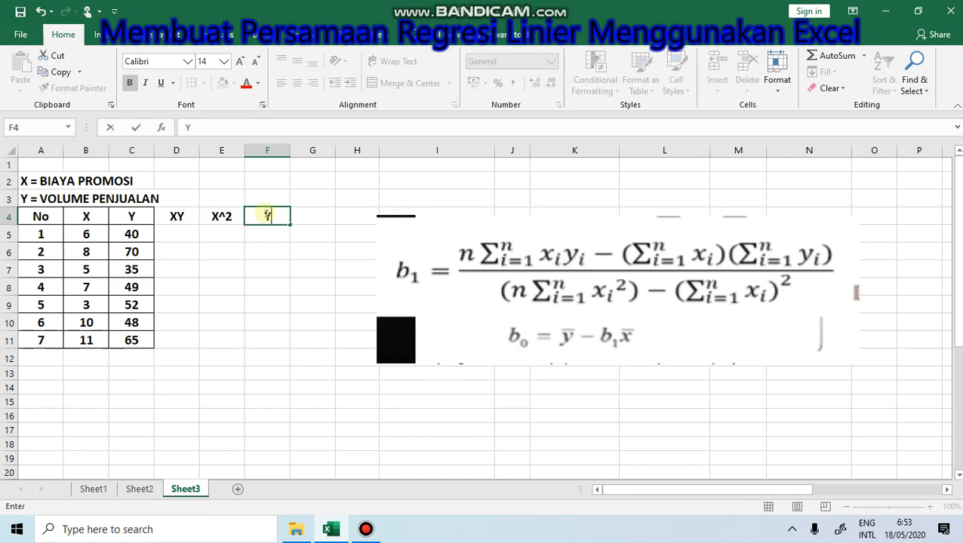
pyautogui.write('^2')
# Step: Calculate the first XY product in D5 by multiplying B5 by C5
pyautogui.click(176, 234)
pyautogui.write('=')
pyautogui.click(86, 234)
pyautogui.write('*')
pyautogui.click(130, 234)
pyautogui.press('Return')
# Step: Calculate the first squares with =B5^2 in E5 and =C5^2 in F5
pyautogui.click(212, 233)
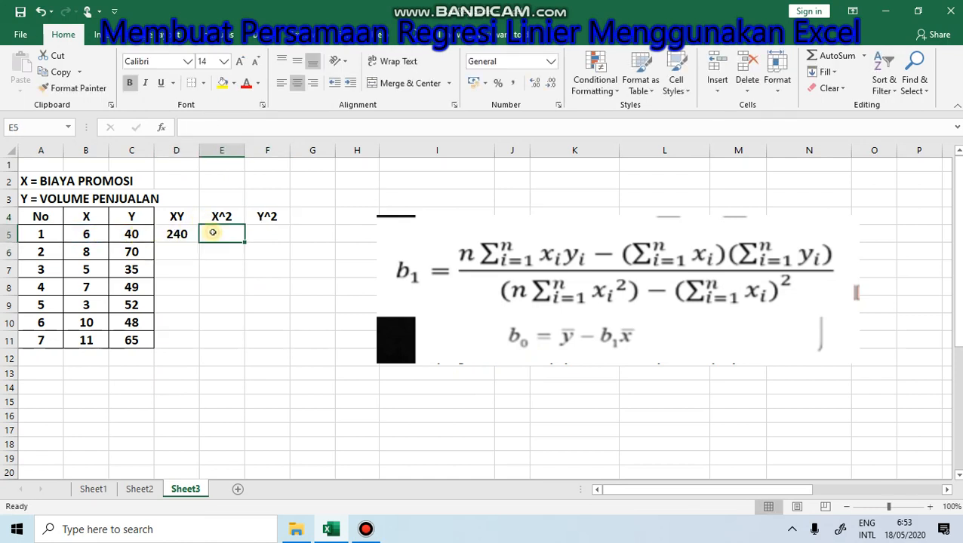
pyautogui.write('=')
pyautogui.click(86, 234)
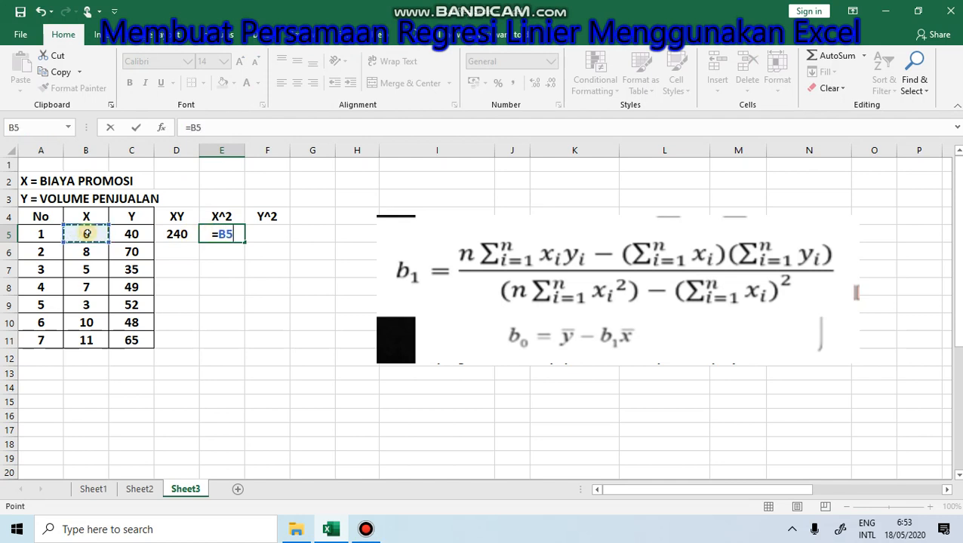
pyautogui.write('^2')
pyautogui.press('Tab')
pyautogui.write('=')
pyautogui.click(140, 233)
pyautogui.write('^2')
pyautogui.press('Return')
# Step: Fill the XY, X^2 and Y^2 formulas from row 5 down to row 11
pyautogui.click(172, 234)
pyautogui.moveTo(197, 243); pyautogui.dragTo(187, 341)
pyautogui.click(219, 235)
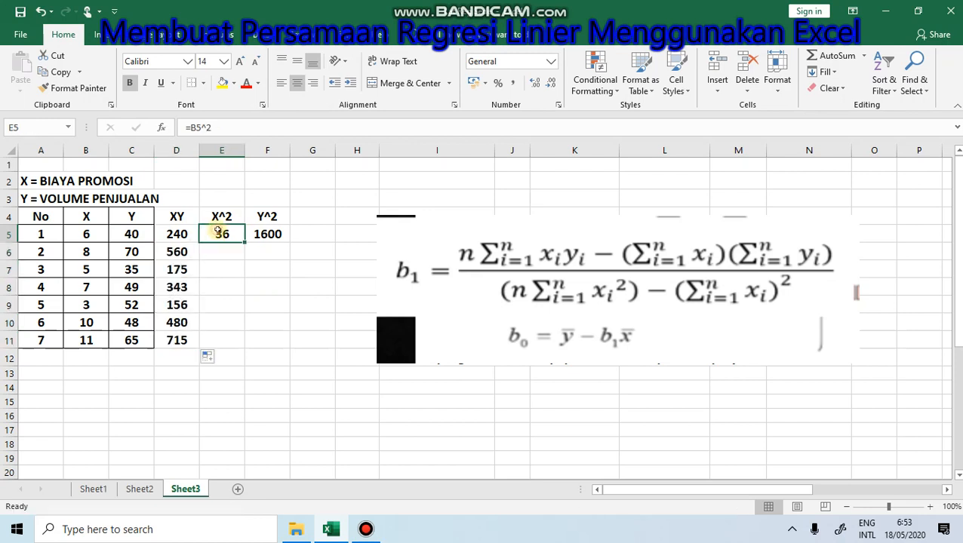
pyautogui.moveTo(242, 242); pyautogui.dragTo(238, 346)
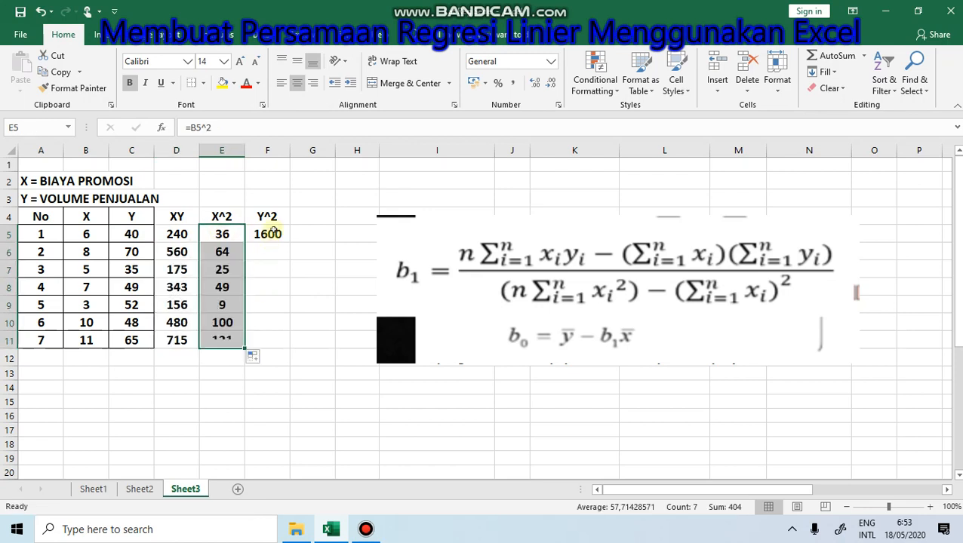
pyautogui.click(269, 235)
pyautogui.moveTo(290, 244); pyautogui.dragTo(290, 344)
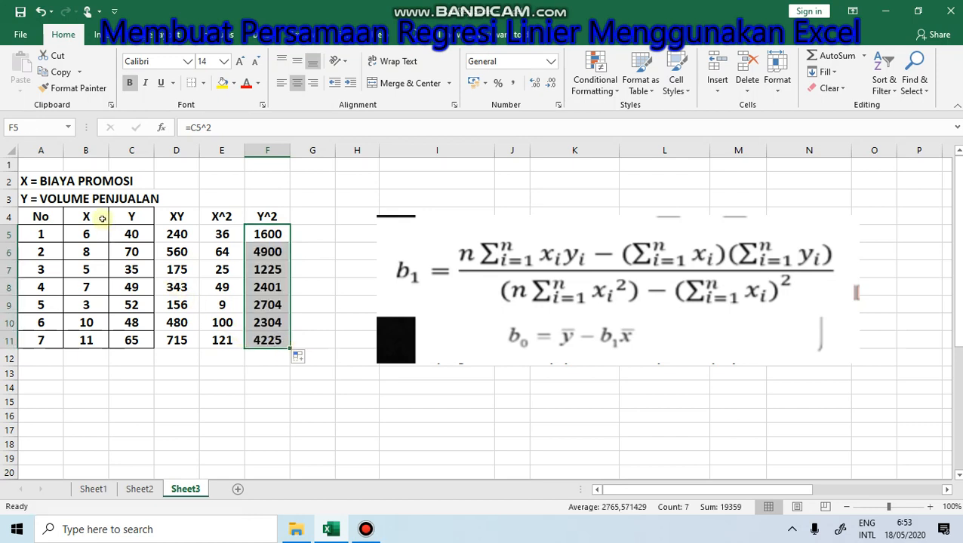
# Step: Apply all borders to the table range C4:F11
pyautogui.moveTo(112, 217); pyautogui.dragTo(267, 340)
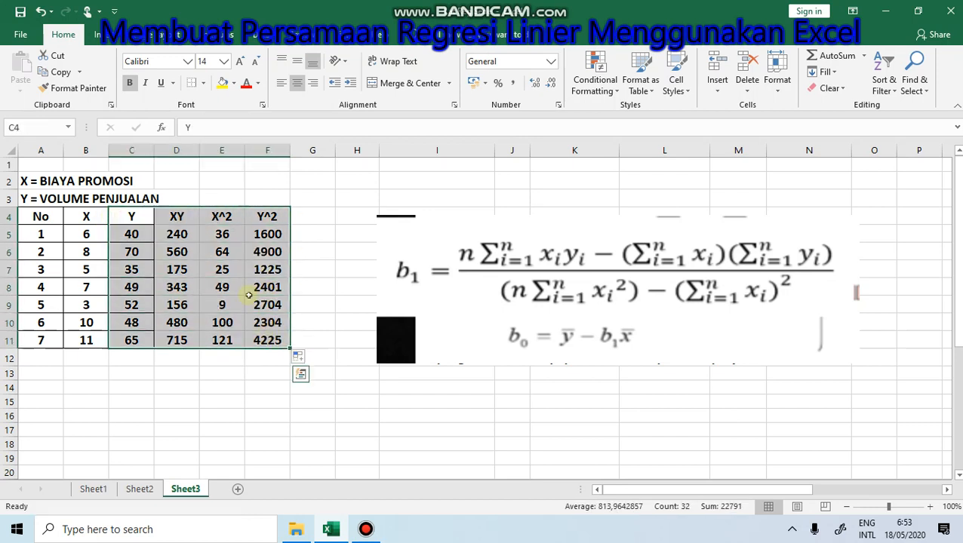
pyautogui.click(204, 88)
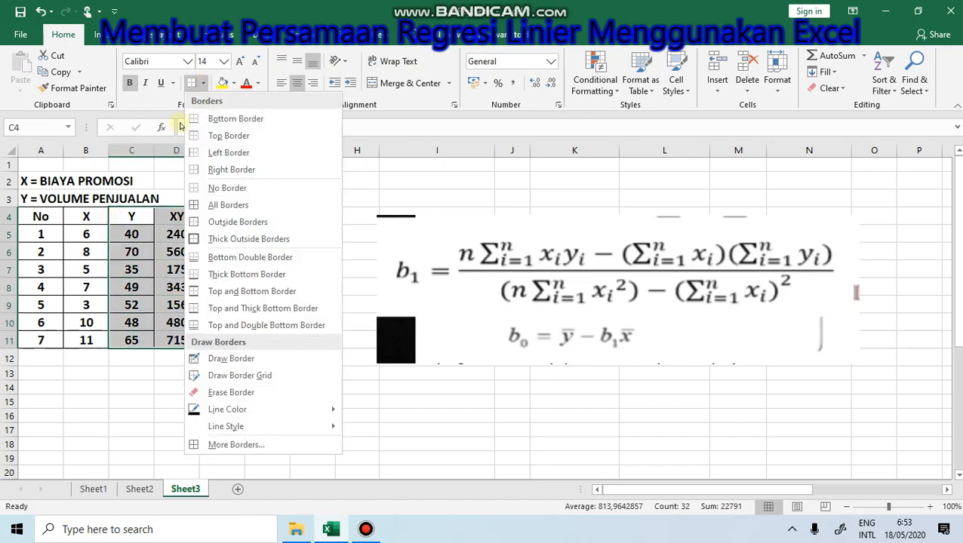
pyautogui.click(192, 204)
# Step: Label A12 as JmlH and A13 as Rata2, and sum the X values B5:B11 in B12
pyautogui.click(39, 358)
pyautogui.write('JmlH')
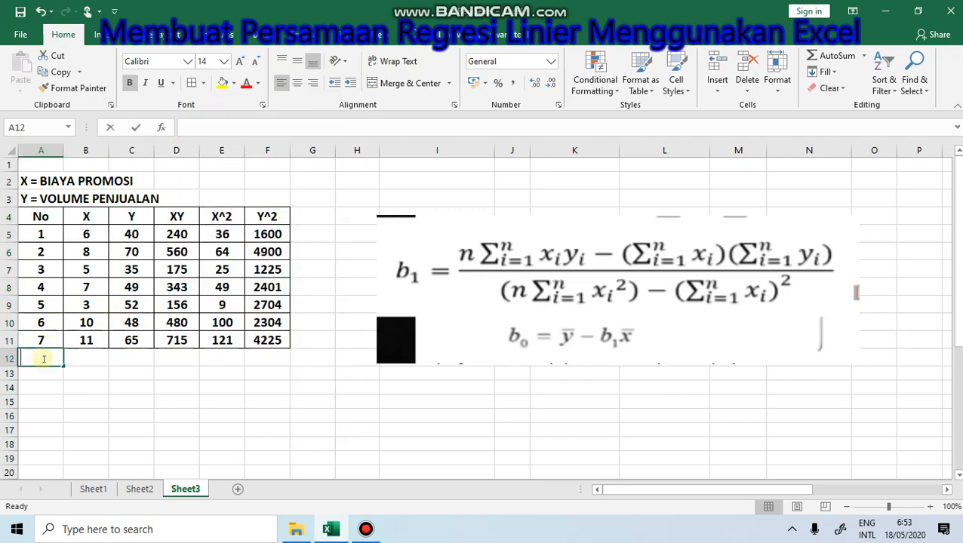
pyautogui.click(43, 374)
pyautogui.write('Rata2')
pyautogui.write('(')
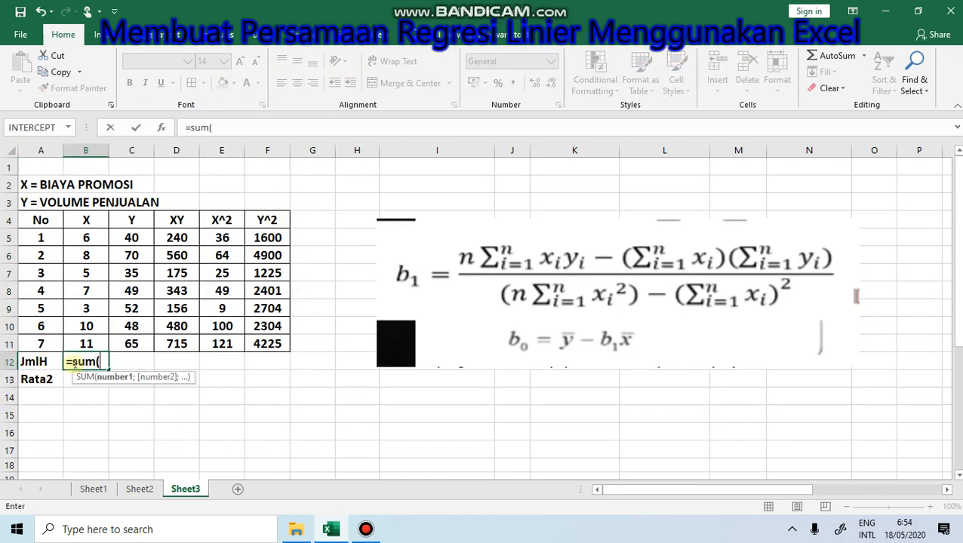
pyautogui.moveTo(88, 237); pyautogui.dragTo(102, 341)
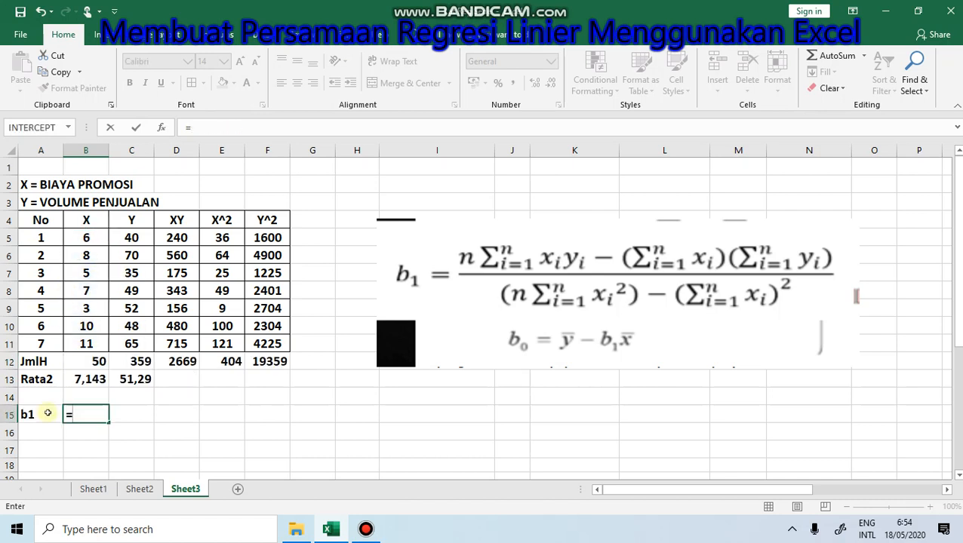
# Step: Begin the b1 formula in B15 with the numerator ((7*D12)-(B12*C12)) and a division sign
pyautogui.write('((7*')
pyautogui.click(184, 363)
pyautogui.write(')-(')
pyautogui.click(97, 362)
pyautogui.write('*')
pyautogui.click(136, 359)
pyautogui.write('))/')
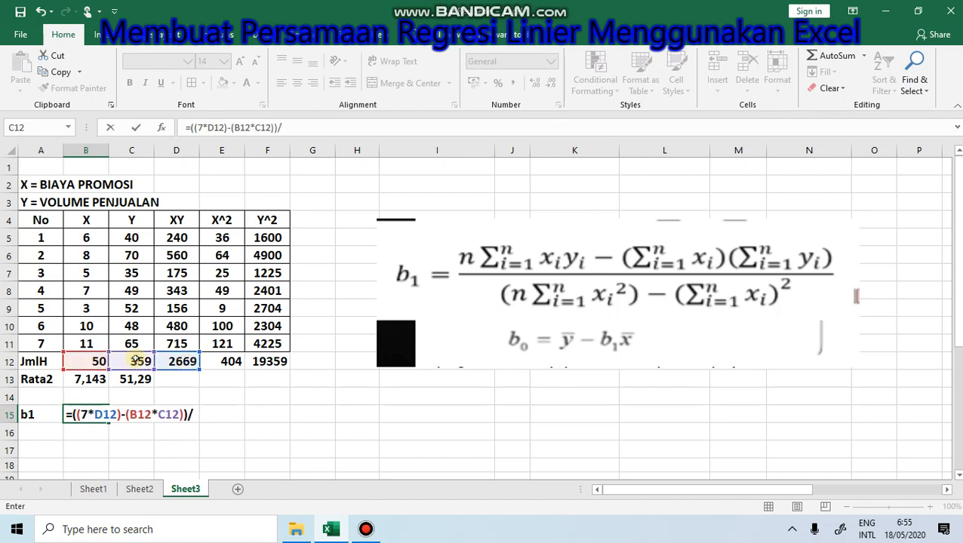
# Step: Complete the b1 formula in B15 with the denominator ((7*E12)-(B12^2))
pyautogui.write('((7*')
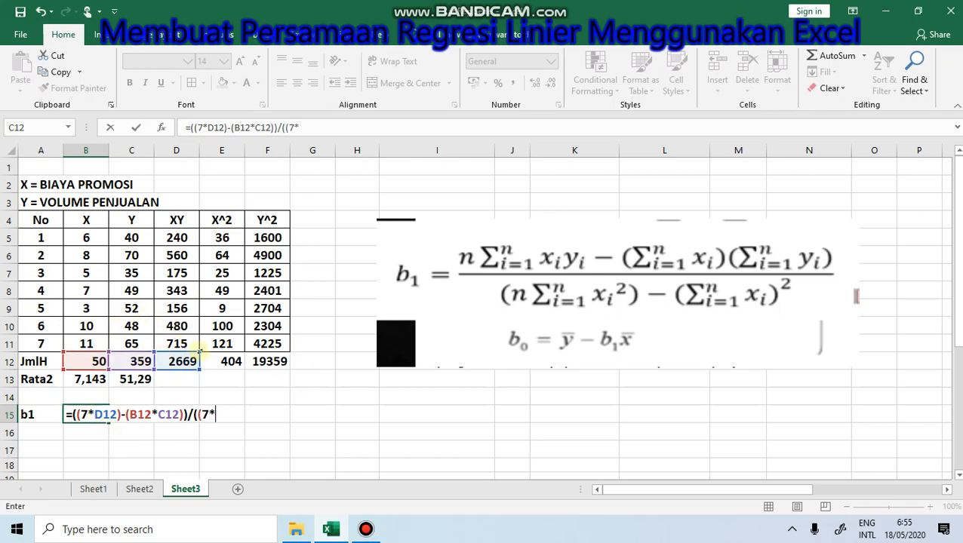
pyautogui.click(216, 363)
pyautogui.write(')-')
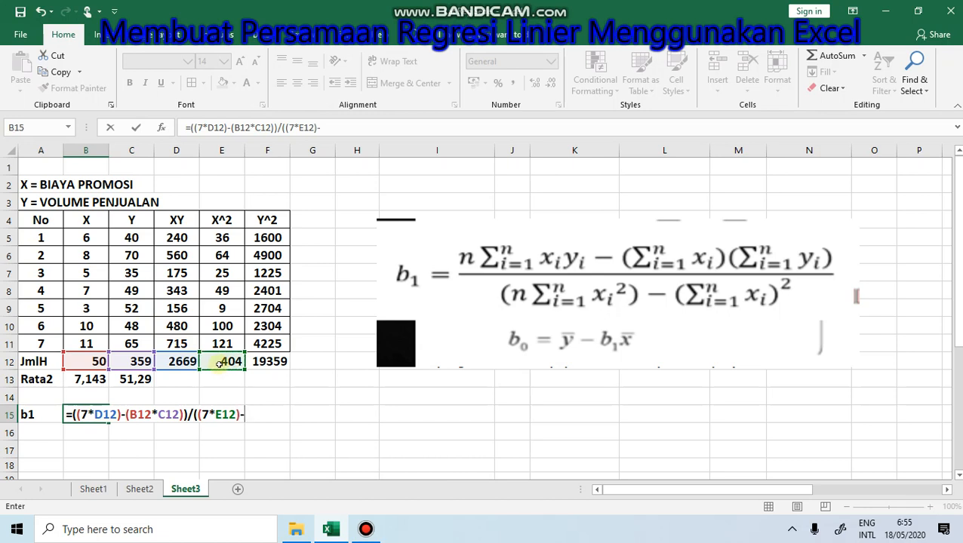
pyautogui.write('(')
pyautogui.click(100, 362)
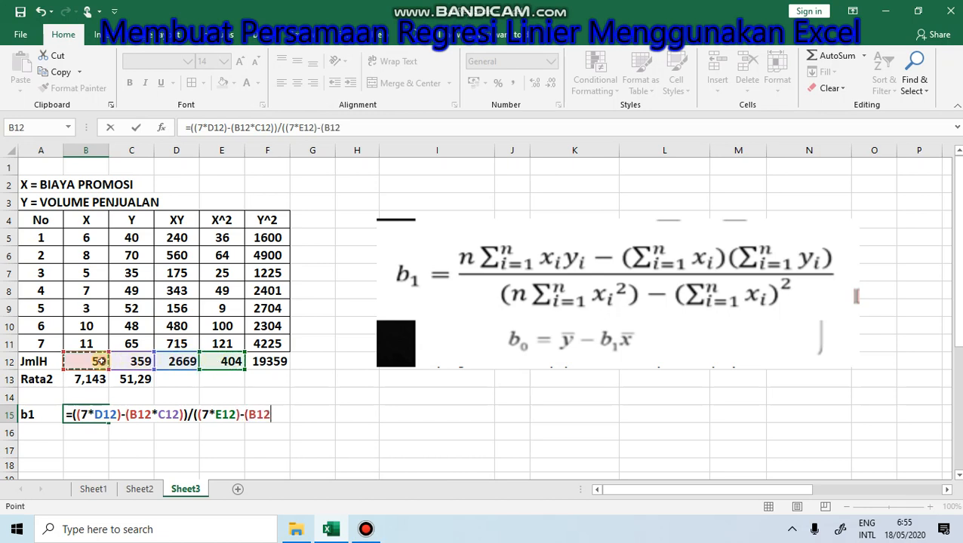
pyautogui.write('^2')
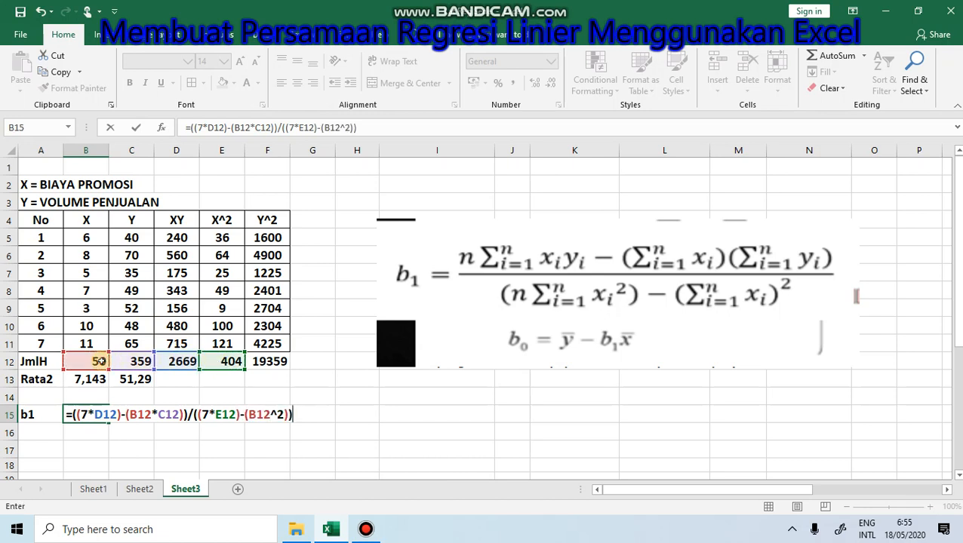
pyautogui.press('Return')
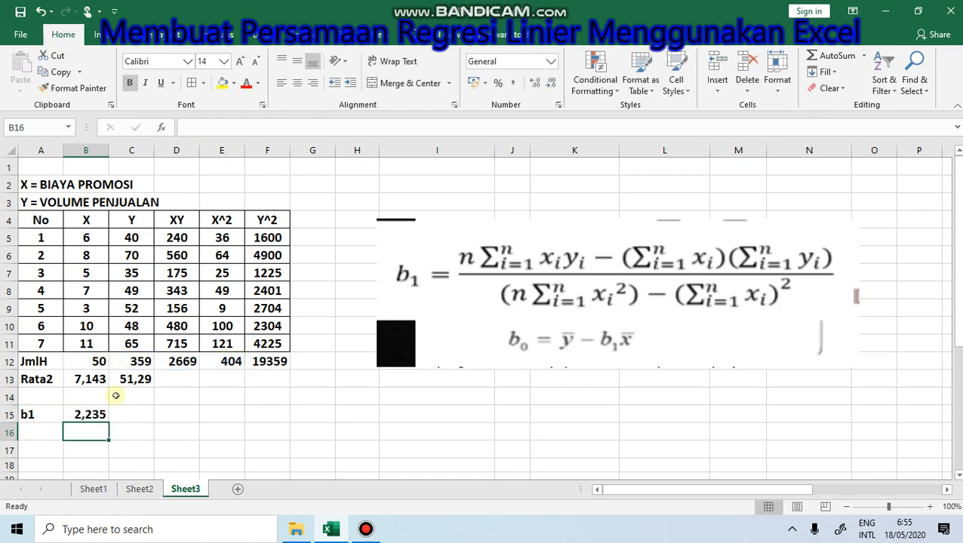
# Step: Label A16 as b0 and calculate it in B16 with =C13-(B15*B13)
pyautogui.click(48, 433)
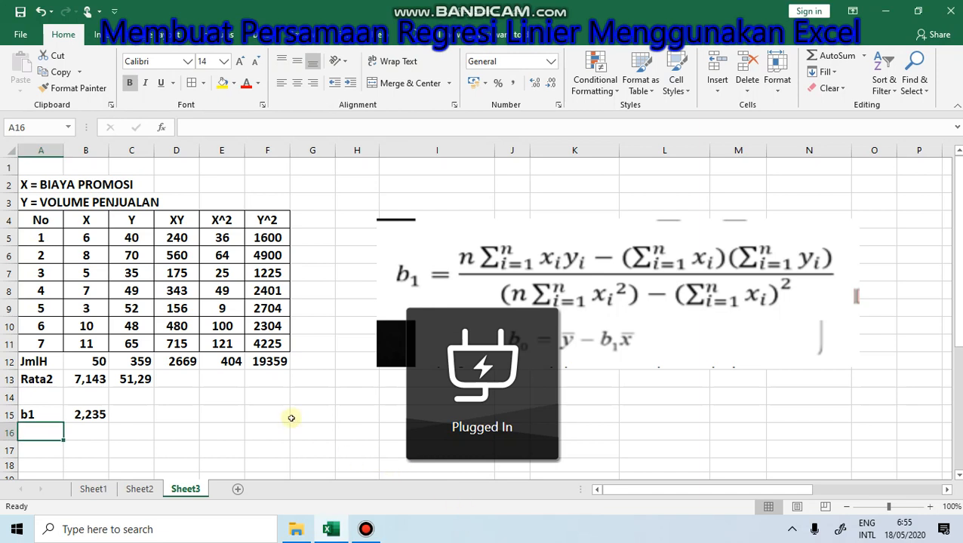
pyautogui.write('b0')
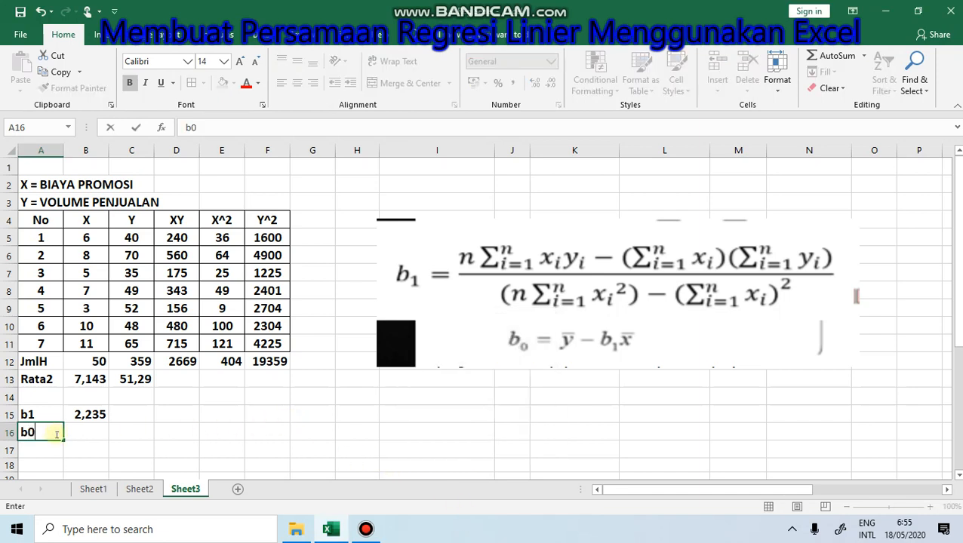
pyautogui.click(93, 430)
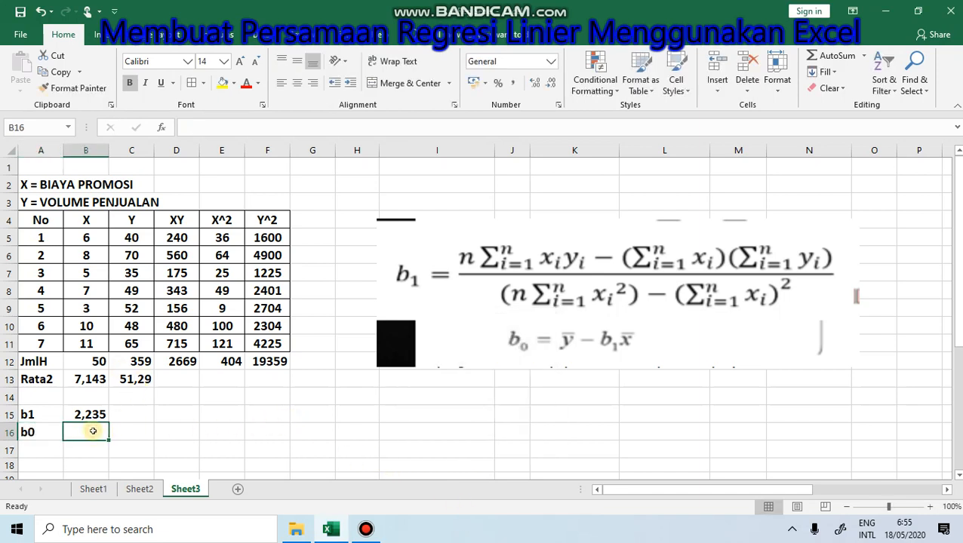
pyautogui.write('=')
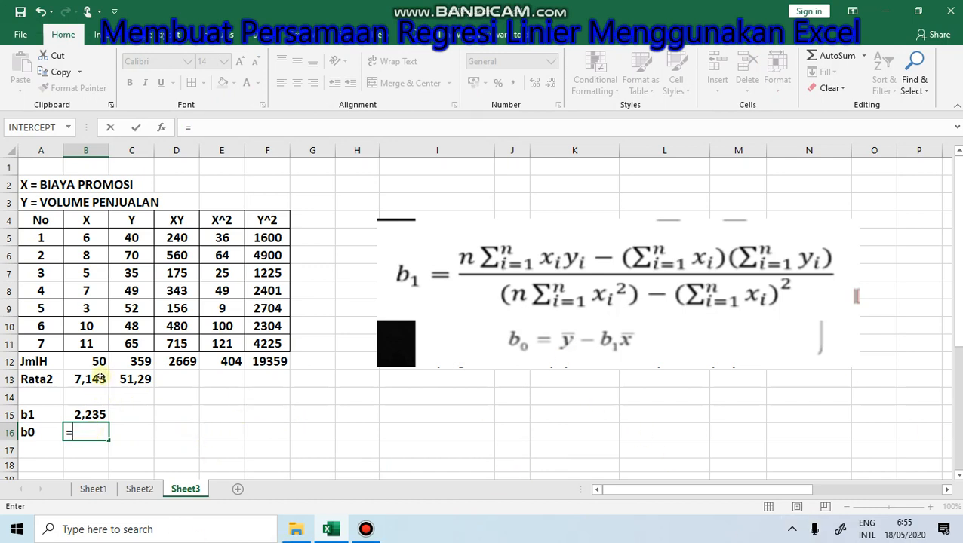
pyautogui.click(140, 383)
pyautogui.write('=C13-')
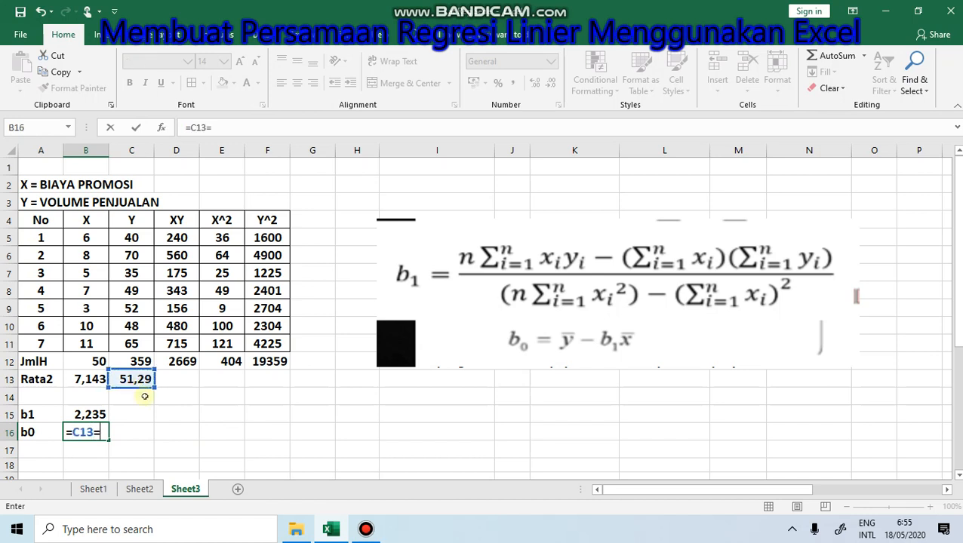
pyautogui.write('(')
pyautogui.click(107, 414)
pyautogui.write('*')
pyautogui.click(86, 378)
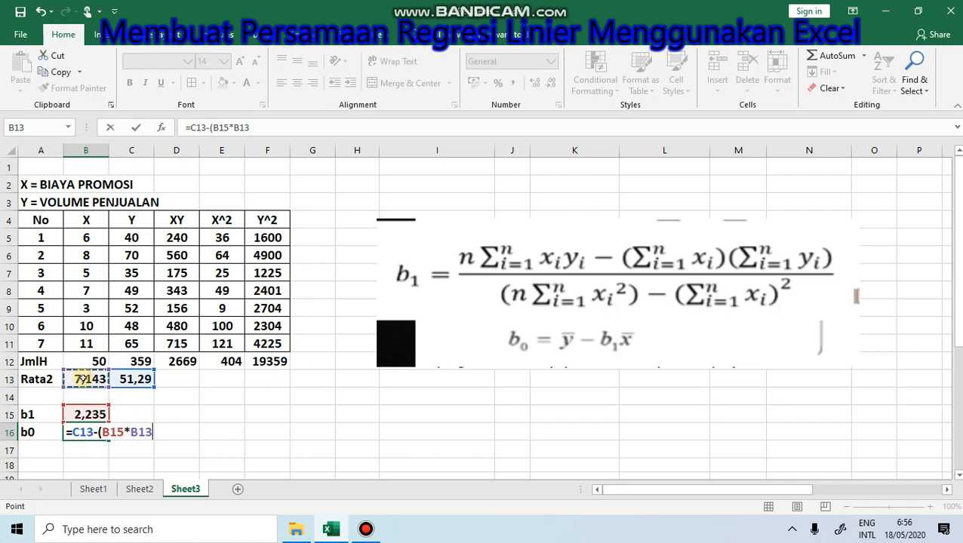
pyautogui.press('Return')
# Step: Write the regression equation Y=35,32+2,235X in cell A17
pyautogui.click(42, 451)
pyautogui.write('Y=3')
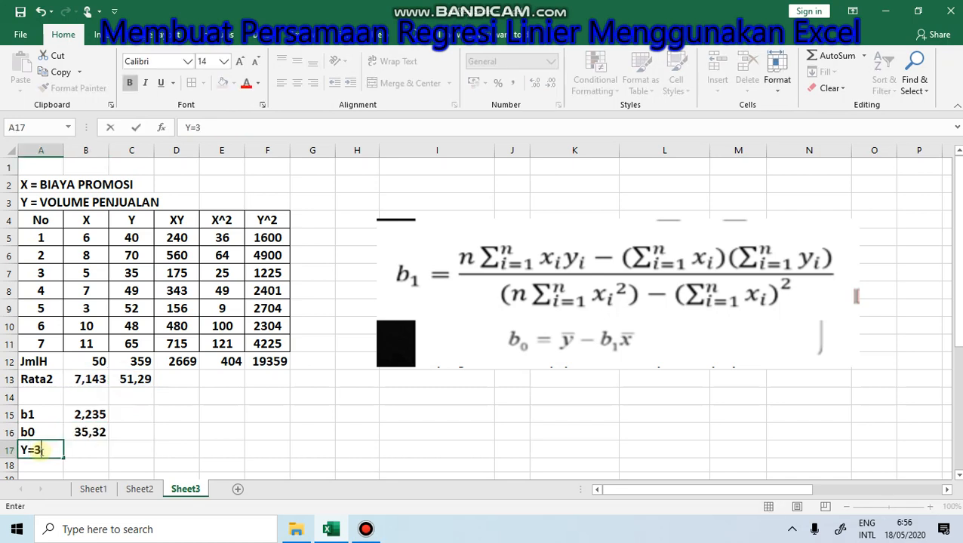
pyautogui.write('5,32+2,235X')
pyautogui.click(362, 446)
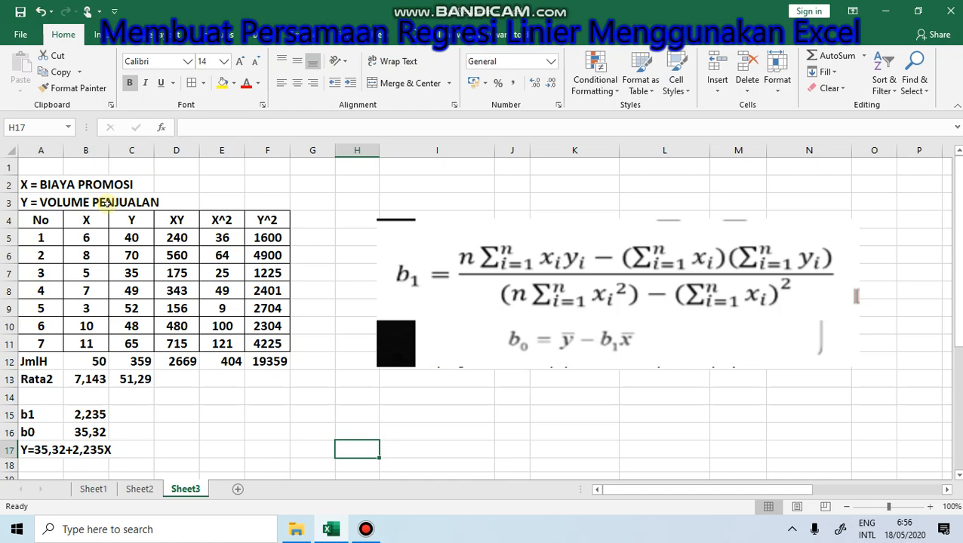
# Step: Shrink the height of the b1 and b0 formula picture so it clears the Sumber Keragaman table
pyautogui.click(581, 302)
pyautogui.moveTo(616, 363); pyautogui.dragTo(617, 312)
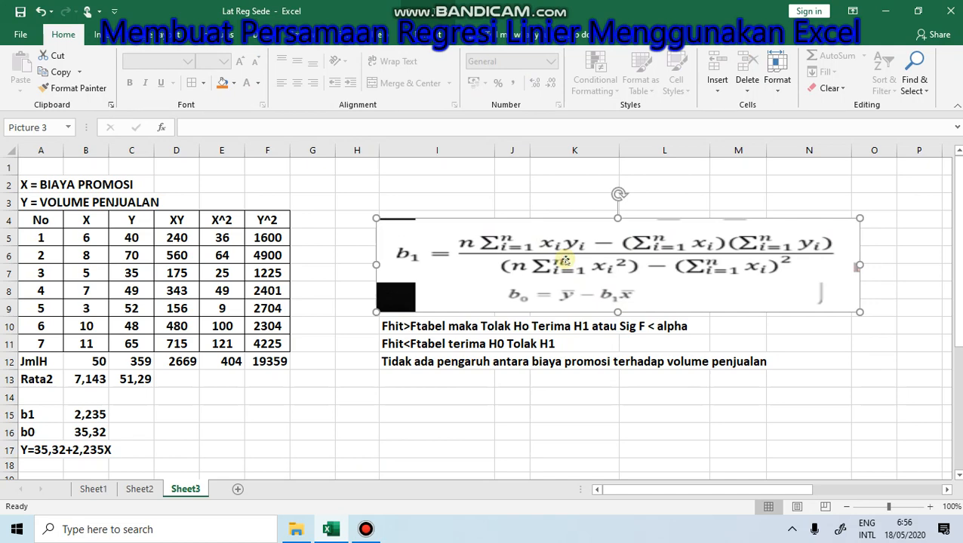
pyautogui.moveTo(725, 490); pyautogui.dragTo(793, 491)
pyautogui.moveTo(536, 273); pyautogui.dragTo(952, 199)
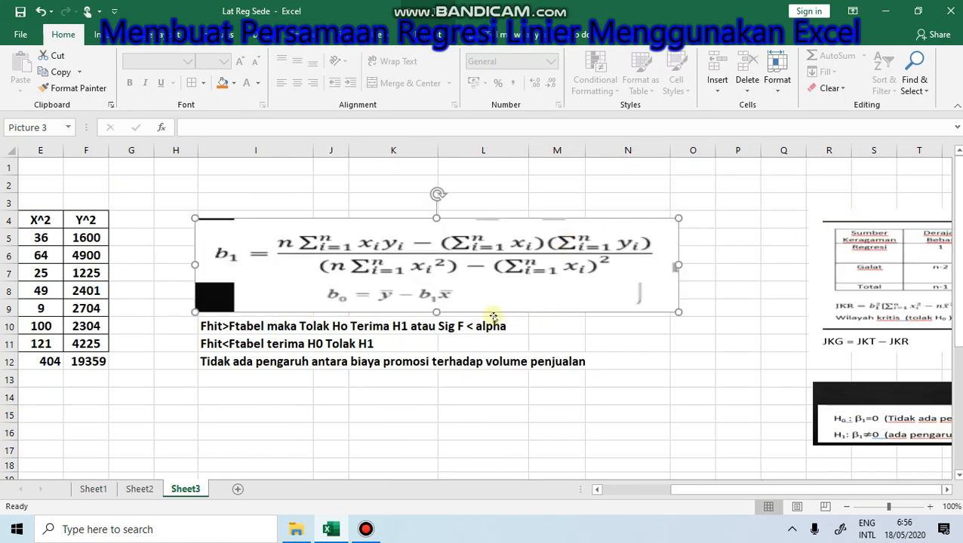
pyautogui.moveTo(436, 316); pyautogui.dragTo(439, 228)
pyautogui.moveTo(471, 190); pyautogui.dragTo(960, 181)
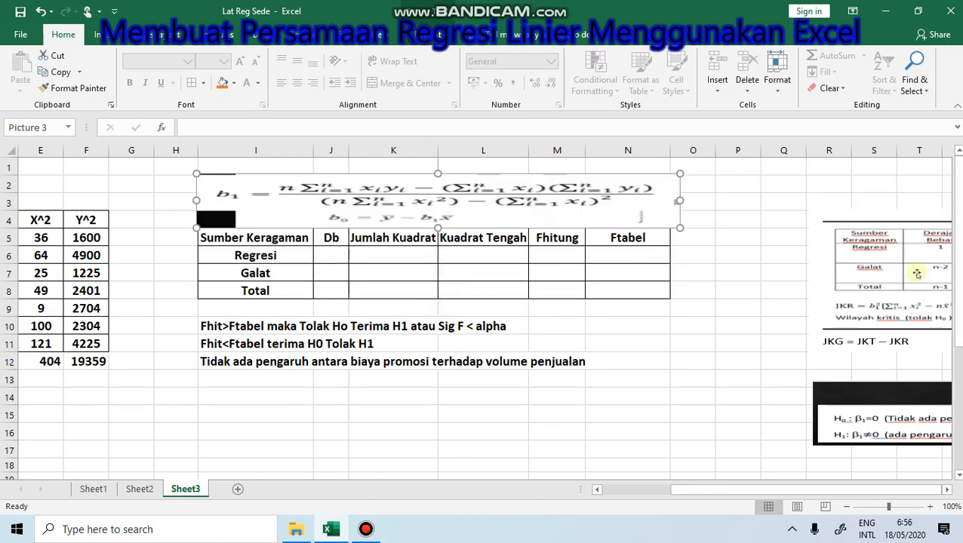
# Step: Move the b1 formula picture out to column R and place the JKR/JKT formula picture directly below the Sumber Keragaman table
pyautogui.moveTo(850, 273); pyautogui.dragTo(278, 288)
pyautogui.moveTo(313, 188); pyautogui.dragTo(933, 176)
pyautogui.moveTo(417, 288); pyautogui.dragTo(380, 357)
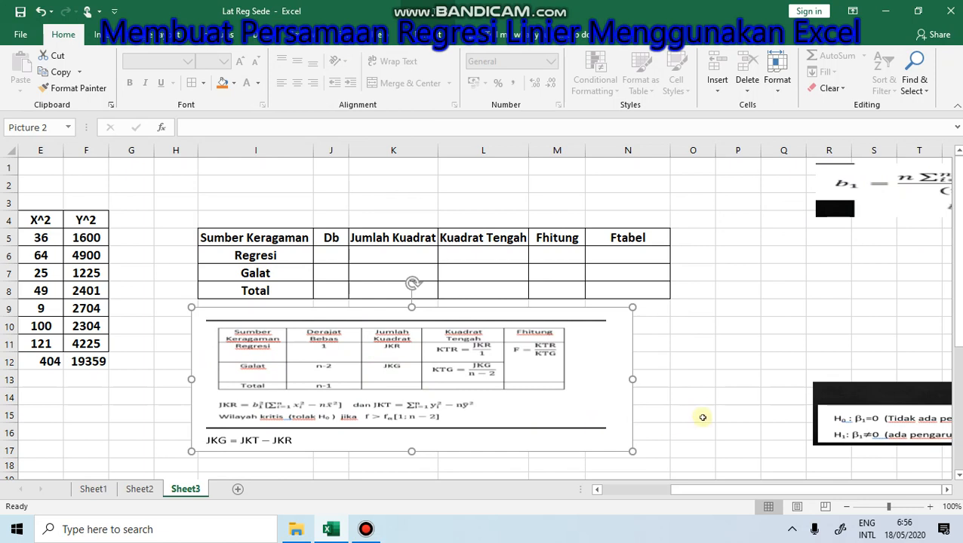
# Step: Place the Uji Hipotesis picture directly above the Sumber Keragaman table, starting at column I
pyautogui.moveTo(862, 404); pyautogui.dragTo(254, 144)
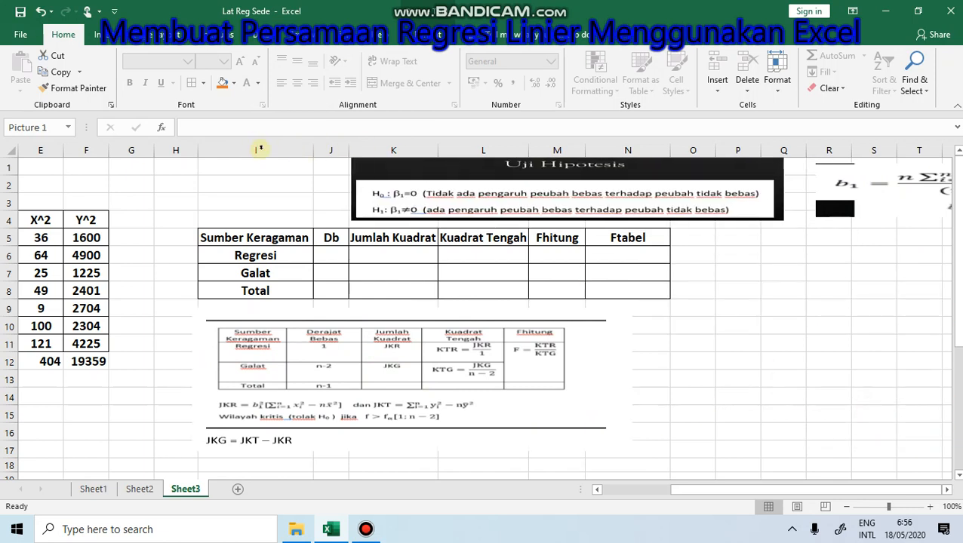
pyautogui.hotkey('ctrl', 'z')
pyautogui.moveTo(807, 391); pyautogui.dragTo(235, 188)
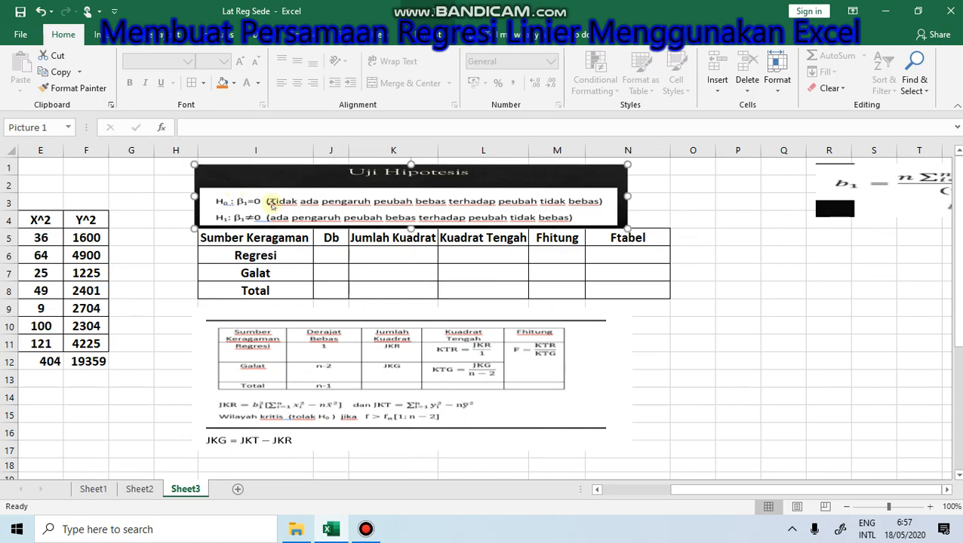
# Step: Enter the label JKR in cell D15 beside the b1 result
pyautogui.moveTo(695, 489); pyautogui.dragTo(628, 507)
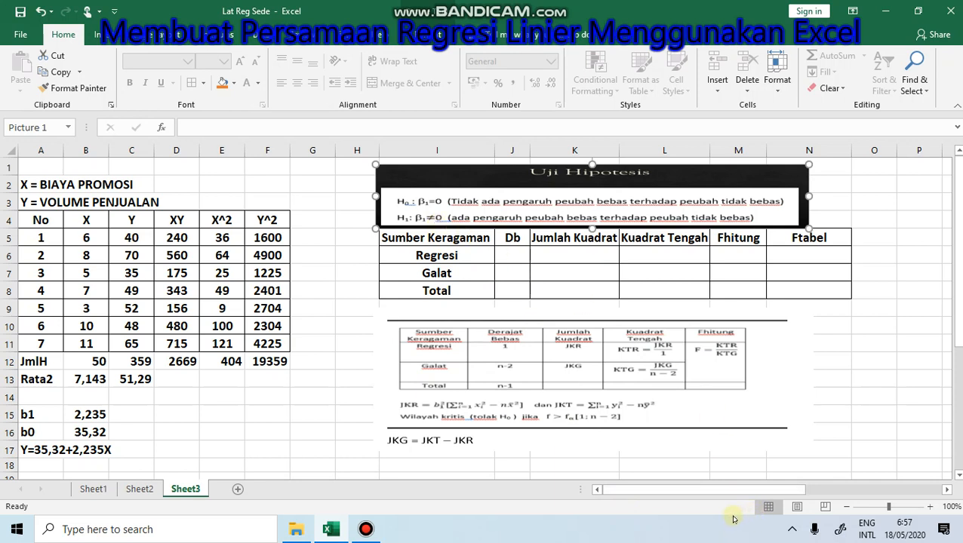
pyautogui.click(406, 464)
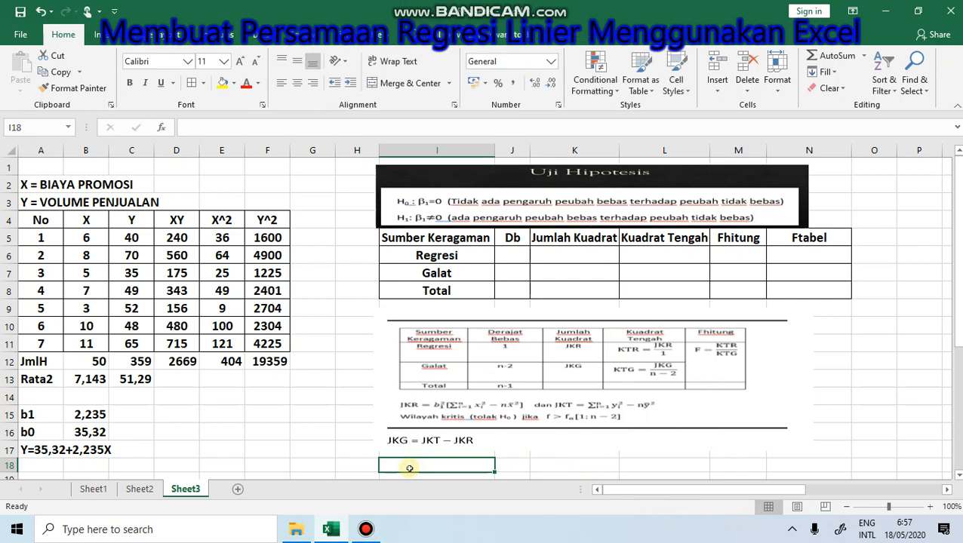
pyautogui.click(174, 415)
pyautogui.write('JKR')
pyautogui.press('Tab')
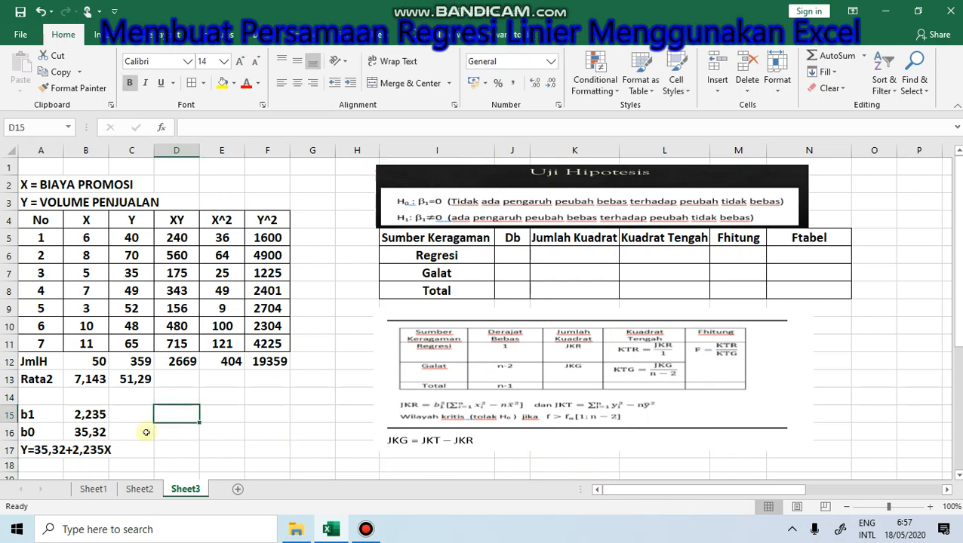
# Step: Compute JKR in cell E15 with the formula =B15^2*((E12-(7*B13^2)))
pyautogui.write('=')
pyautogui.click(89, 416)
pyautogui.write('^2((')
pyautogui.click(228, 363)
pyautogui.write('-')
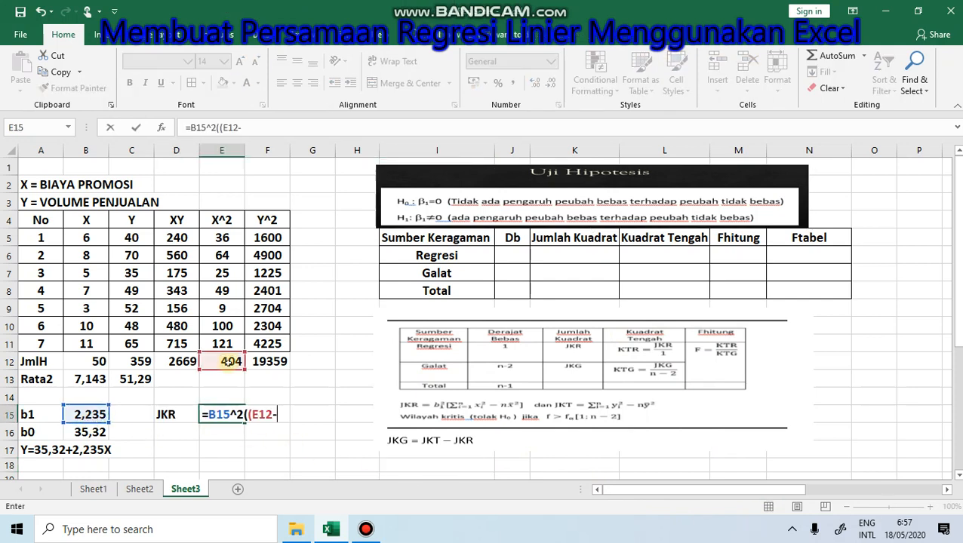
pyautogui.write('(7*')
pyautogui.click(90, 379)
pyautogui.write('^2')
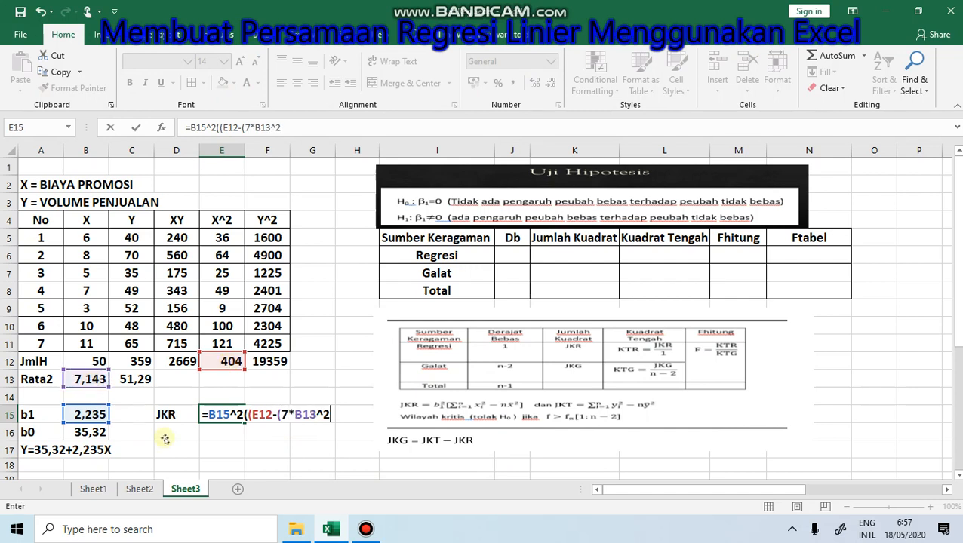
# Step: Label cell D16 as JKT and compute it in E16 with the formula =F12-(7*C13^2)
pyautogui.click(165, 433)
pyautogui.write('JKT')
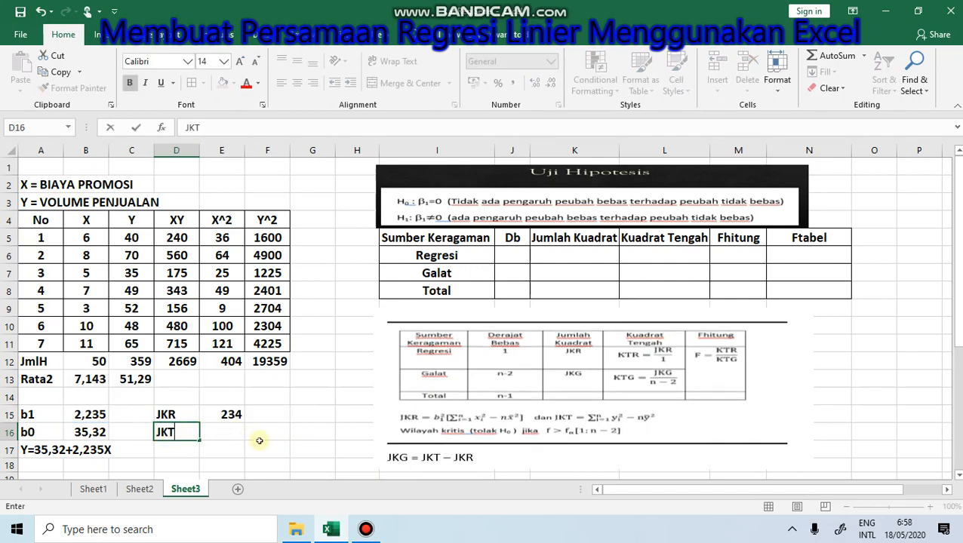
pyautogui.click(216, 434)
pyautogui.write('=')
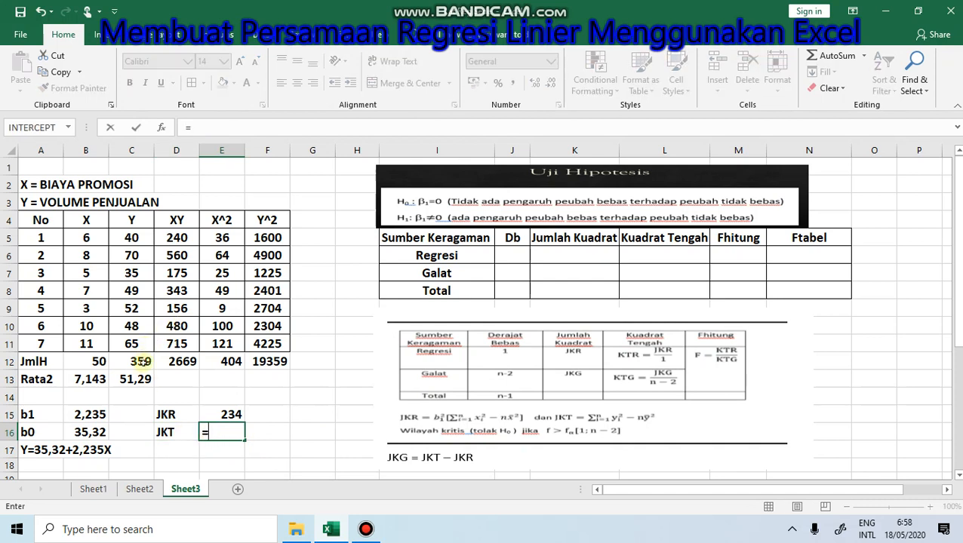
pyautogui.click(141, 362)
pyautogui.write('-(7*')
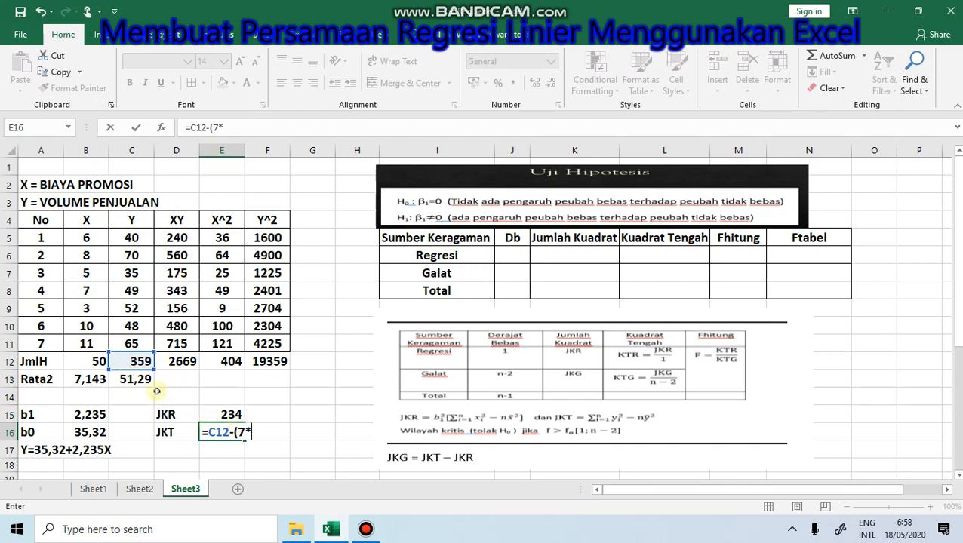
pyautogui.click(148, 383)
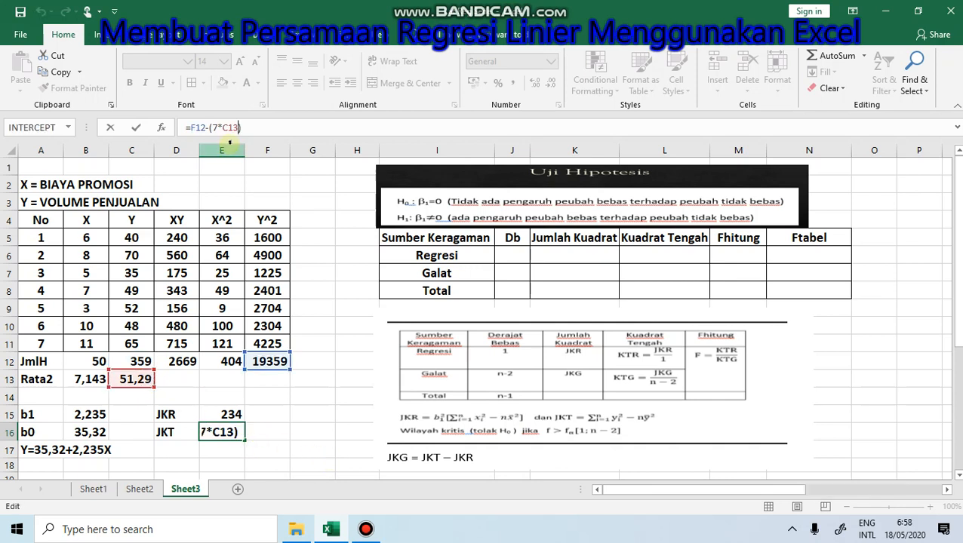
pyautogui.write('^2')
pyautogui.press('Return')
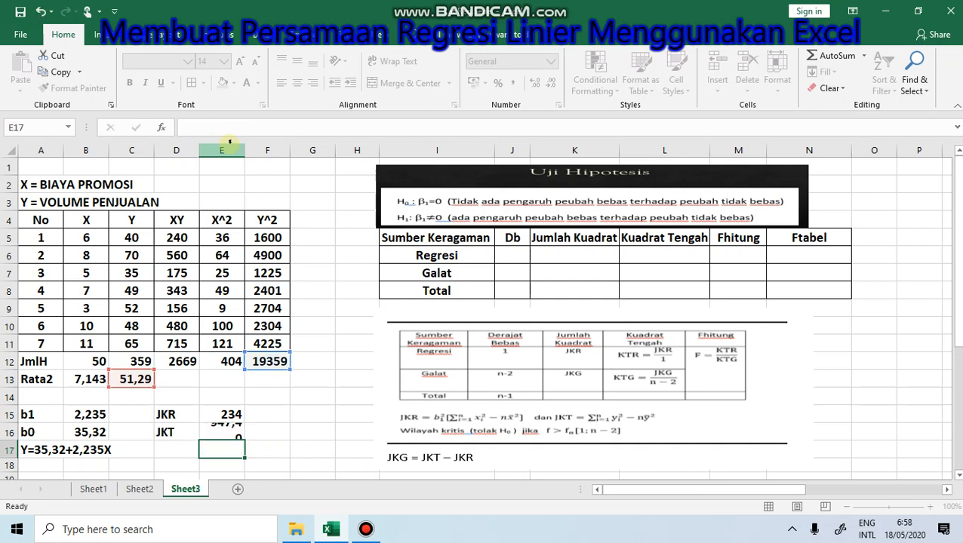
# Step: Copy the JKT result from E16 into the Total row of the Jumlah Kuadrat column (K8) as a value only
pyautogui.click(226, 433)
pyautogui.hotkey('ctrl', 'c')
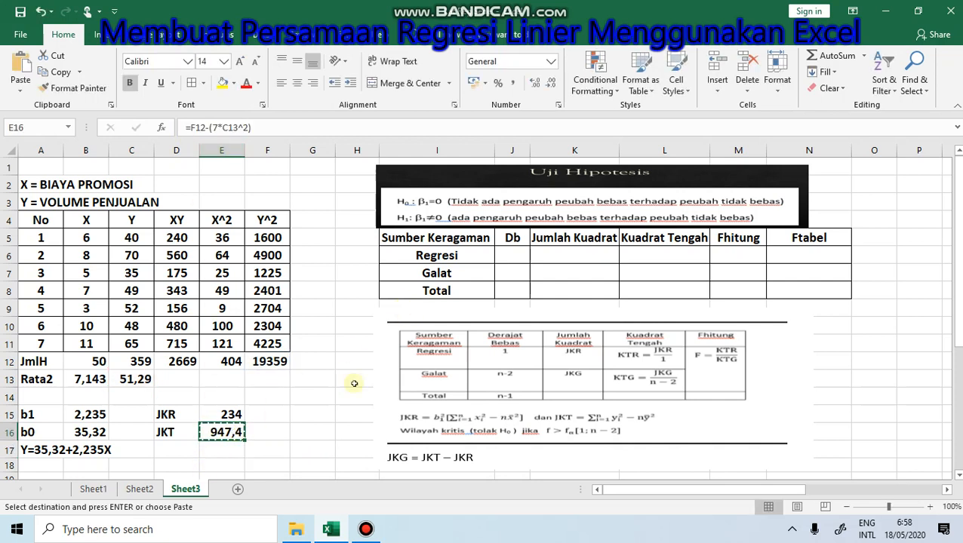
pyautogui.click(559, 292)
pyautogui.rightClick(558, 292)
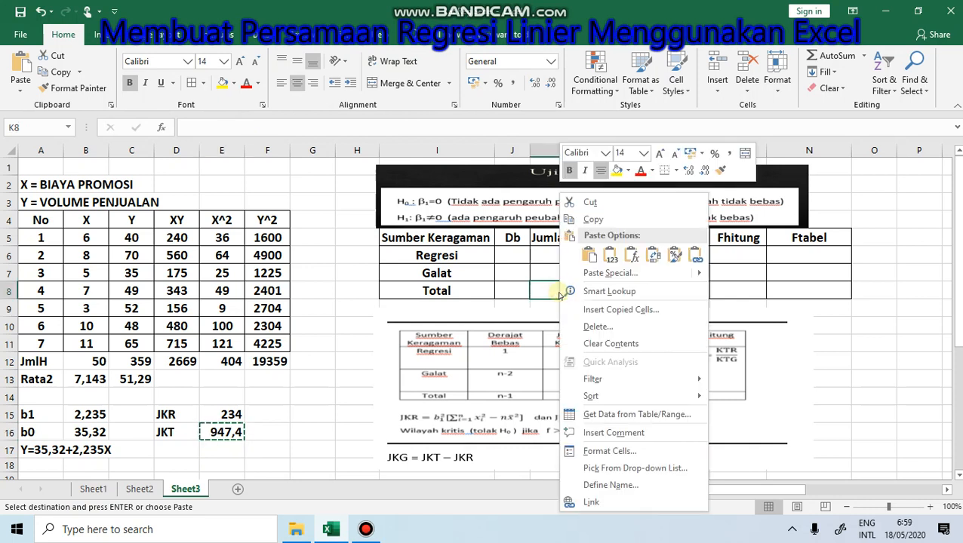
pyautogui.click(611, 256)
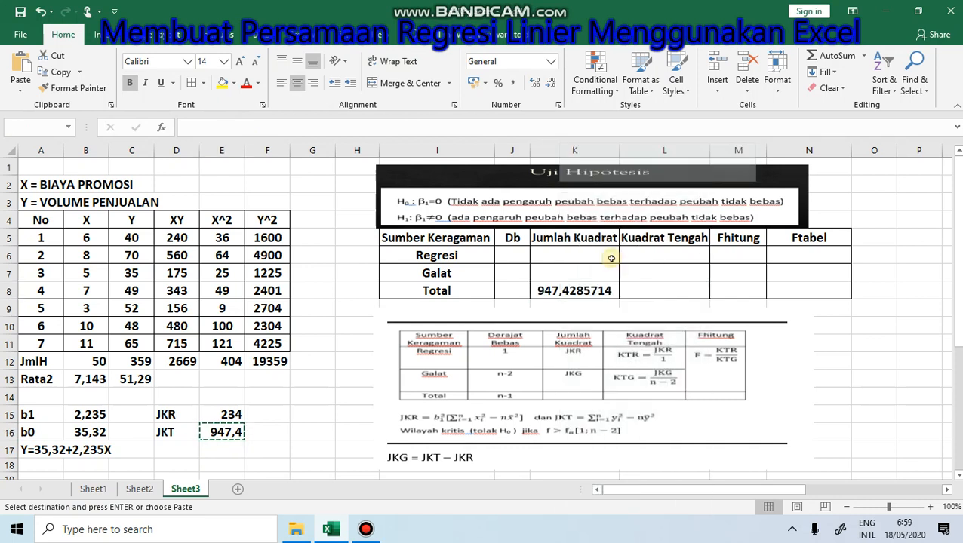
# Step: Copy the JKR result from E15 into the Regresi row of the Jumlah Kuadrat column (K6) as a value only
pyautogui.click(234, 413)
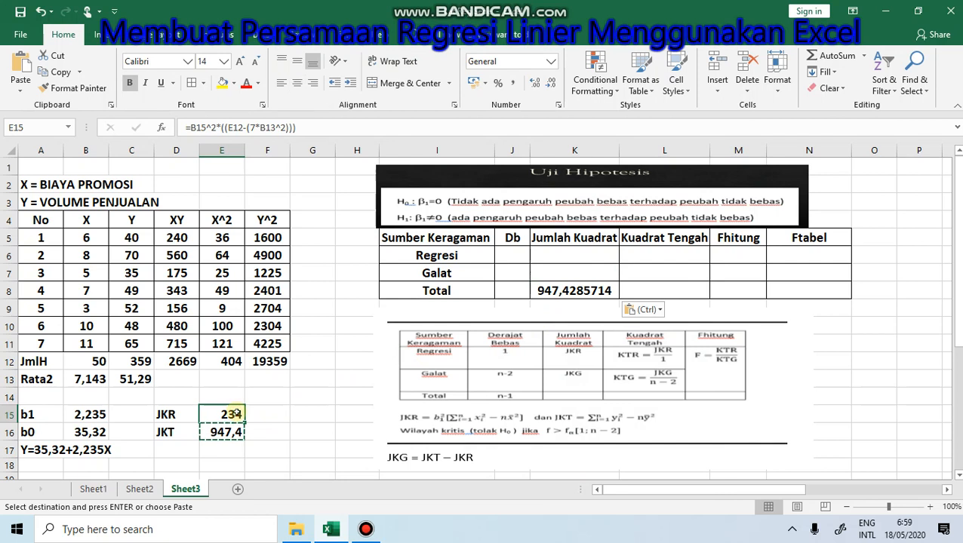
pyautogui.hotkey('ctrl', 'c')
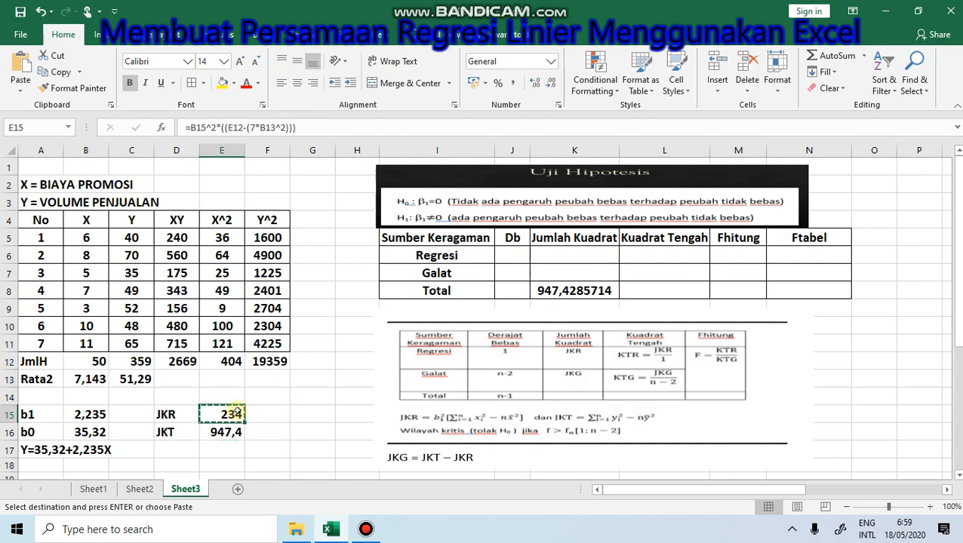
pyautogui.click(579, 258)
pyautogui.rightClick(579, 255)
pyautogui.click(631, 260)
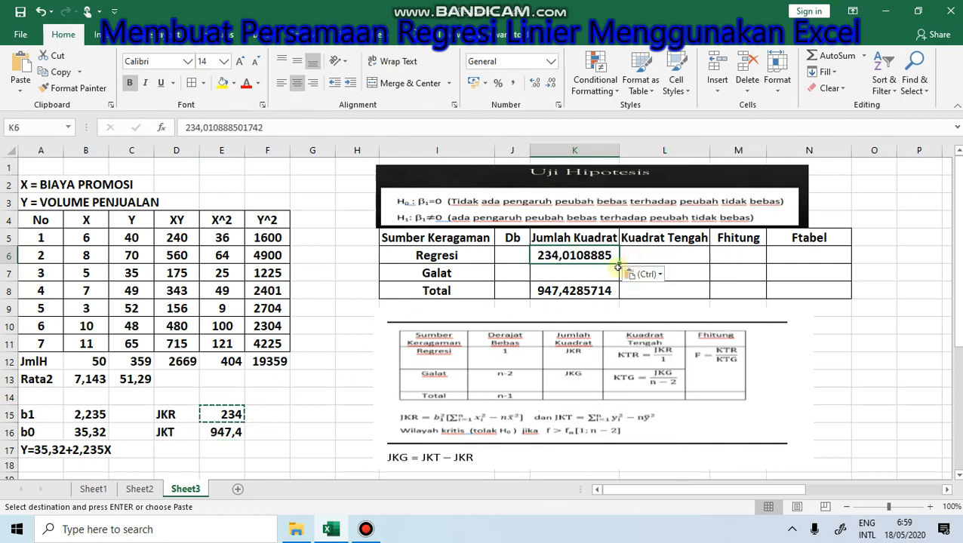
# Step: Calculate the Galat sum of squares in K7 with the formula =K8-K6
pyautogui.click(556, 277)
pyautogui.write('=')
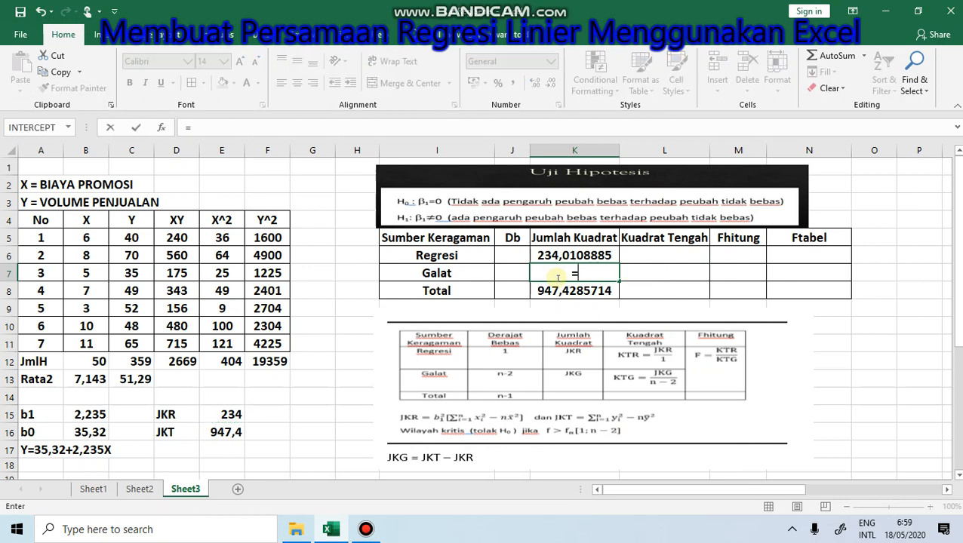
pyautogui.click(551, 291)
pyautogui.write('-')
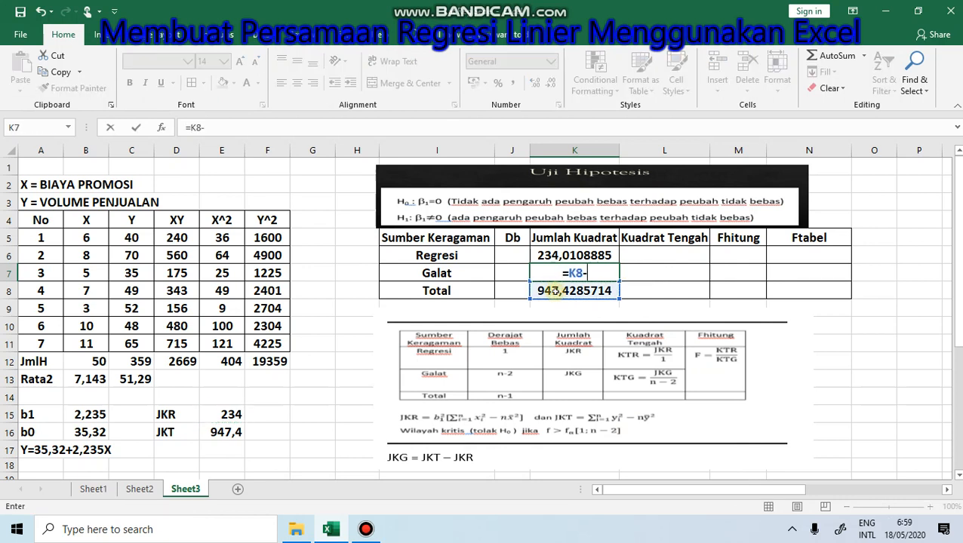
pyautogui.click(545, 255)
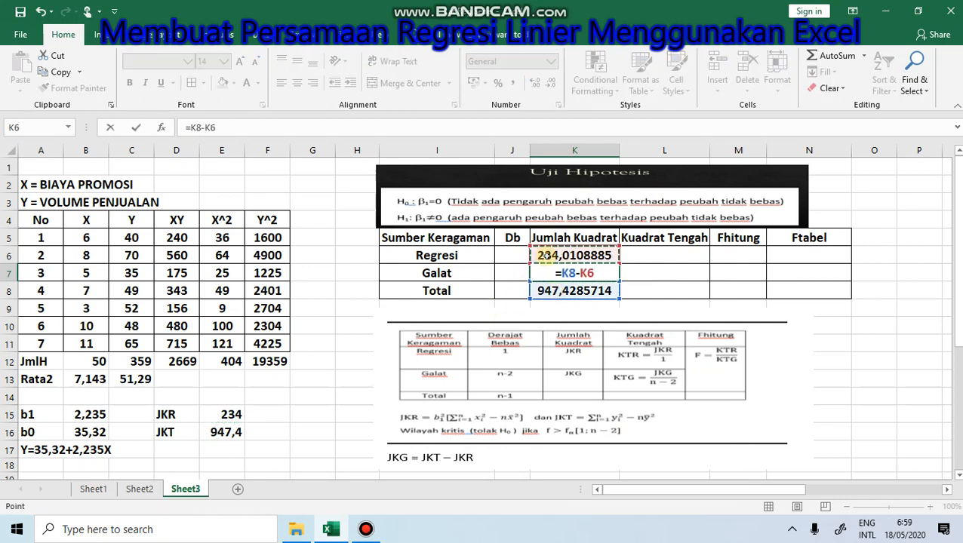
pyautogui.press('Return')
# Step: Fill the Db column with 1 for Regresi, 5 for Galat and 6 for Total
pyautogui.click(516, 255)
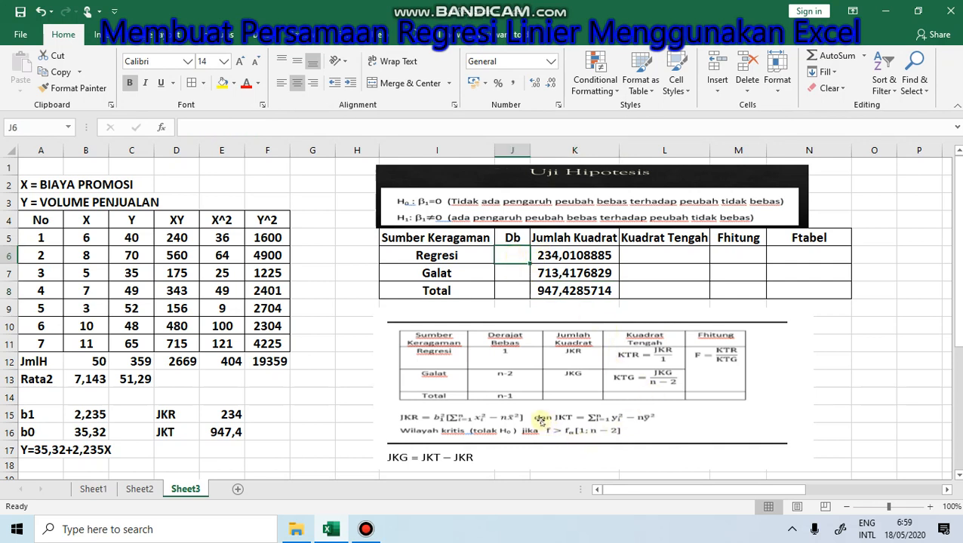
pyautogui.write('1')
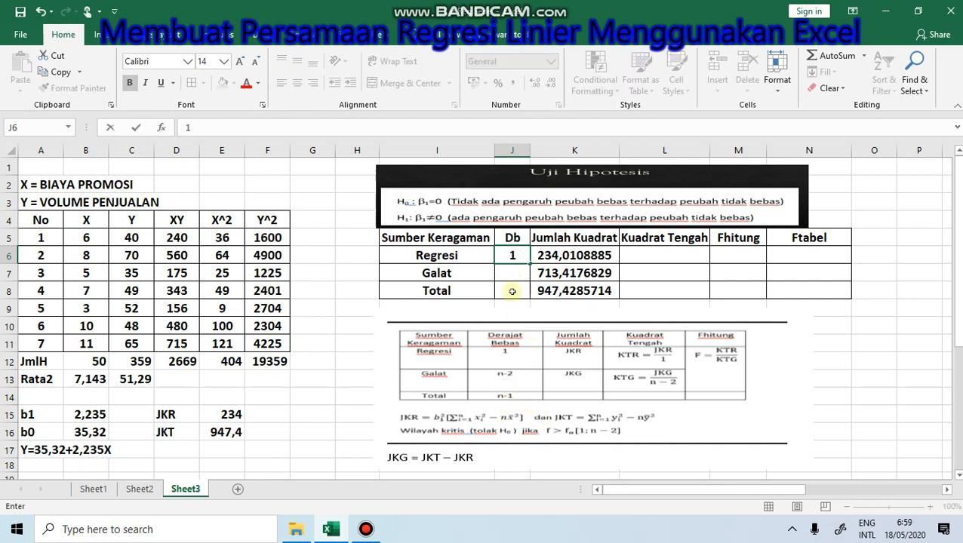
pyautogui.click(515, 289)
pyautogui.write('6')
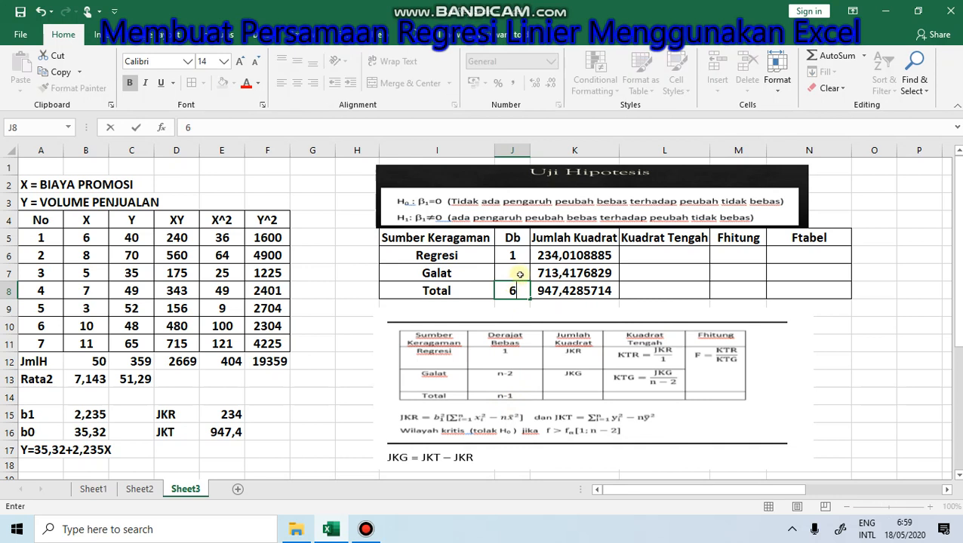
pyautogui.click(520, 273)
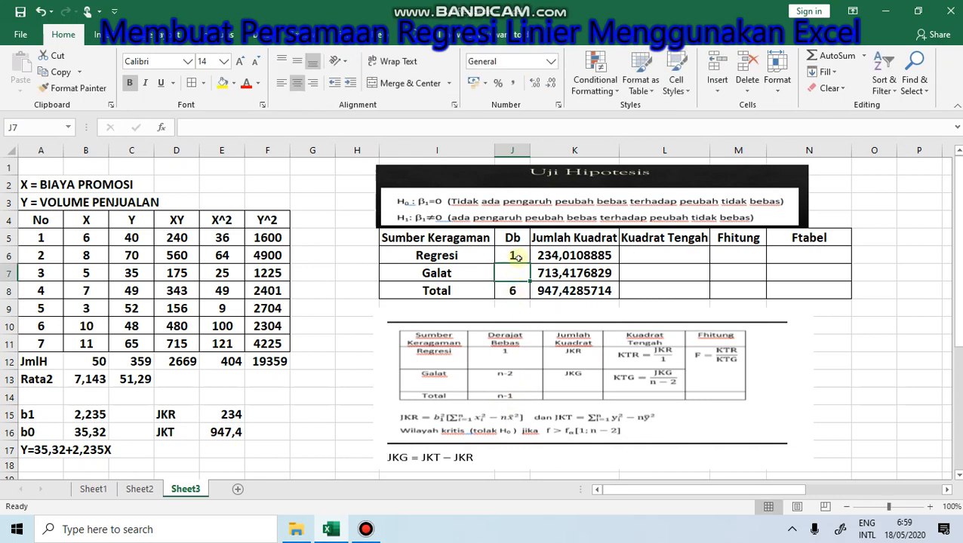
pyautogui.write('5')
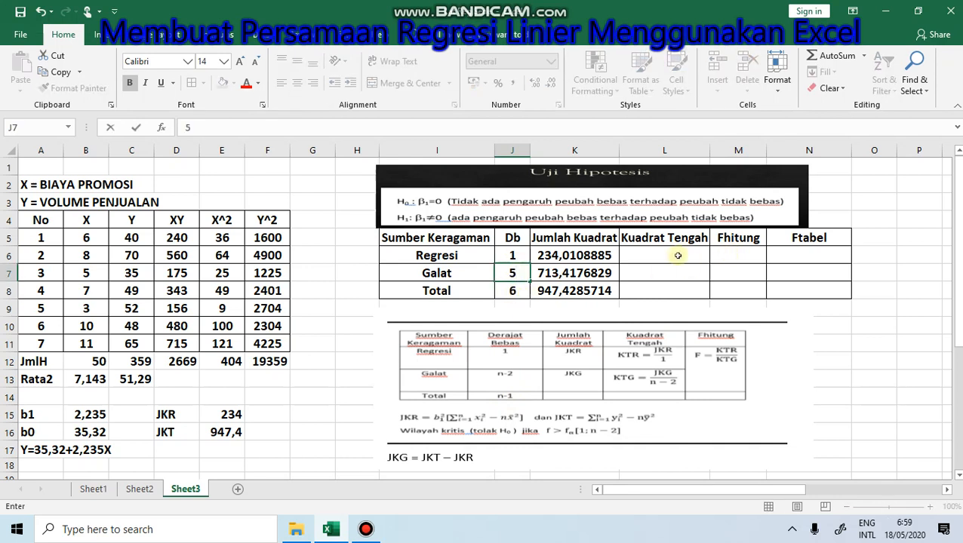
# Step: Compute Kuadrat Tengah for Regresi in L6 as =K6/J6 and fill the formula down to the Galat row
pyautogui.click(673, 256)
pyautogui.write('=')
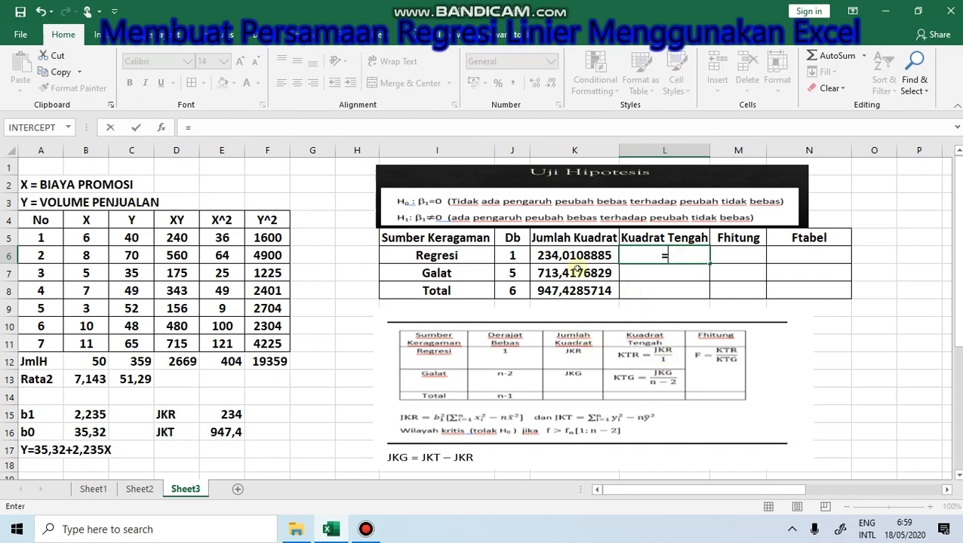
pyautogui.click(565, 248)
pyautogui.write('/')
pyautogui.click(512, 255)
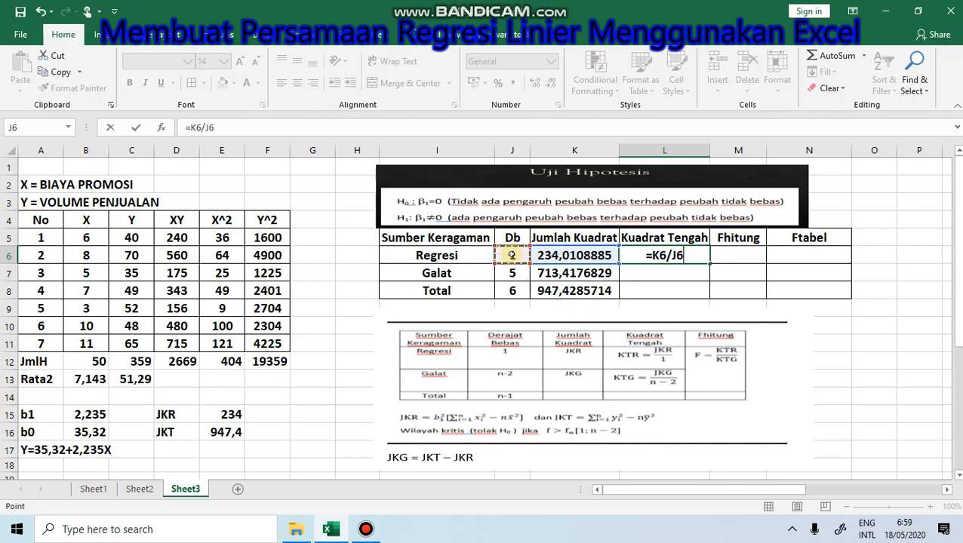
pyautogui.press('Return')
pyautogui.click(685, 256)
pyautogui.moveTo(710, 264); pyautogui.dragTo(714, 286)
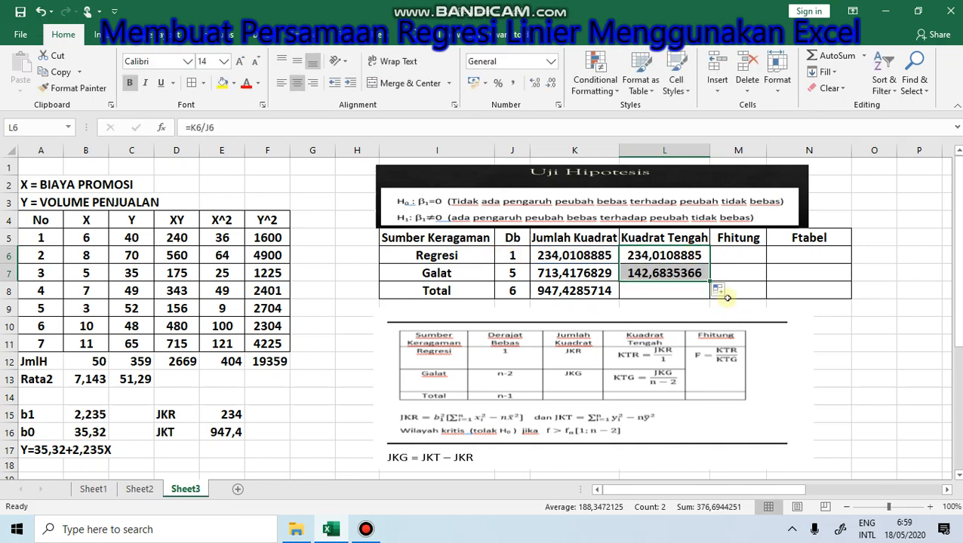
# Step: Compute Fhitung in M6 as =L6/L7 and enter 6.61 as the Ftabel value in N6
pyautogui.click(730, 258)
pyautogui.write('=')
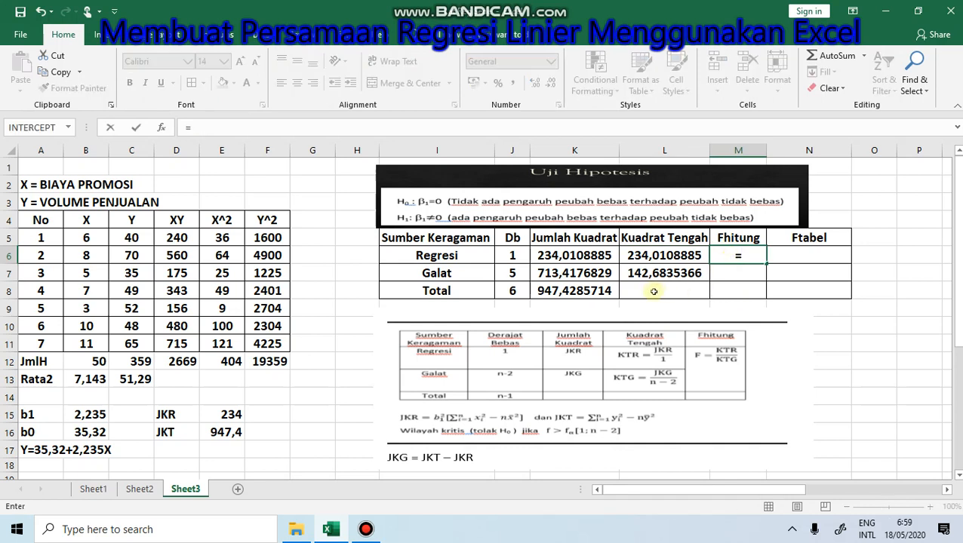
pyautogui.click(660, 257)
pyautogui.write('/')
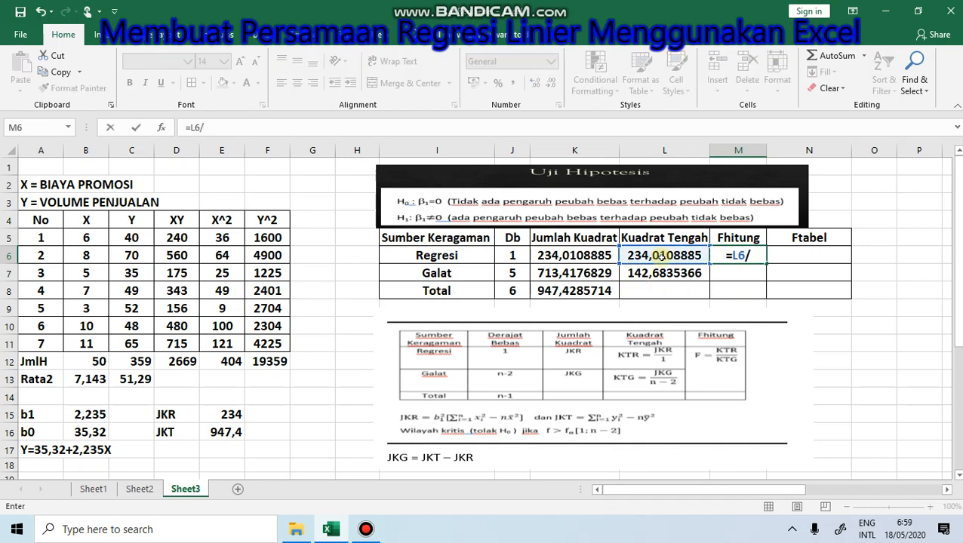
pyautogui.click(664, 273)
pyautogui.press('Return')
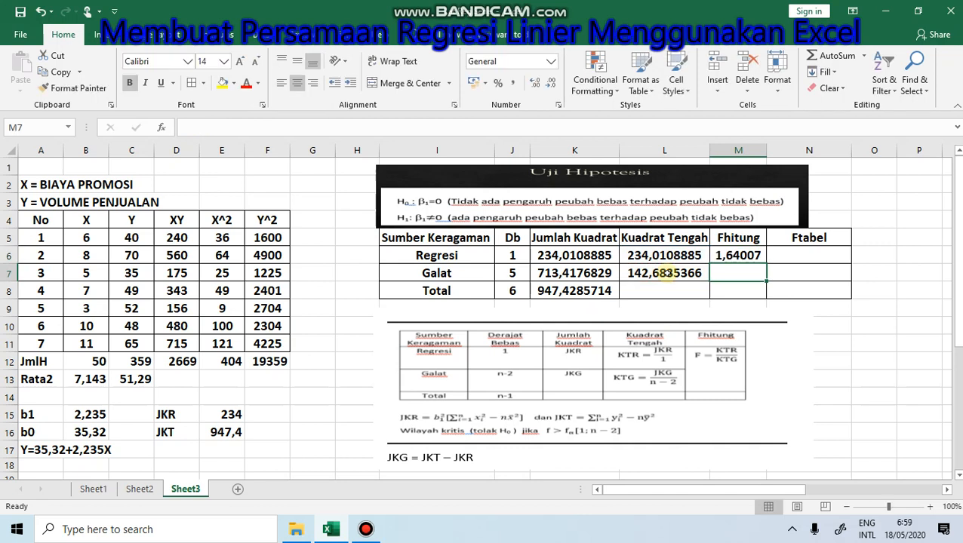
pyautogui.click(797, 257)
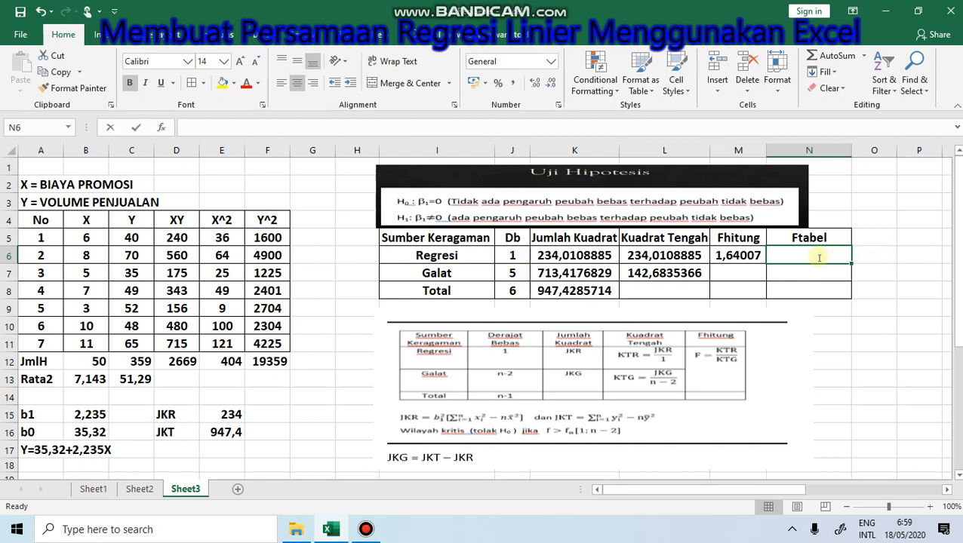
pyautogui.write('6.61')
# Step: Move the JKR/JKT formula picture away from the Sumber Keragaman table to column R and dismiss the alarm notification
pyautogui.moveTo(639, 359); pyautogui.dragTo(931, 406)
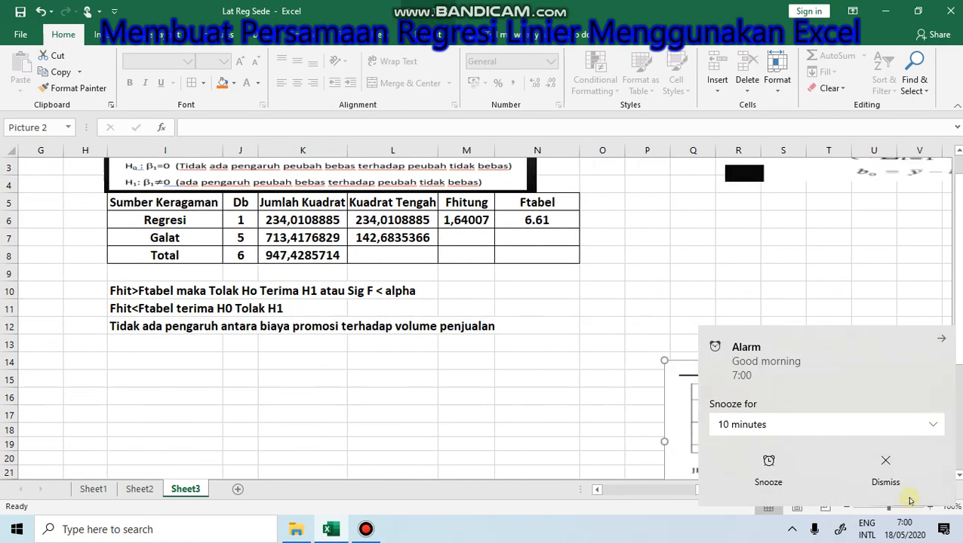
pyautogui.click(878, 461)
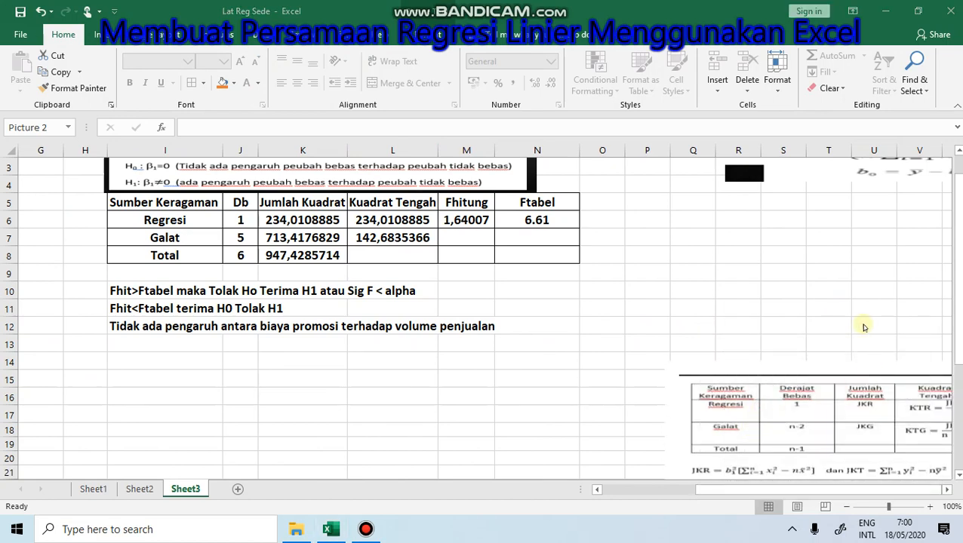
pyautogui.moveTo(806, 429); pyautogui.dragTo(833, 261)
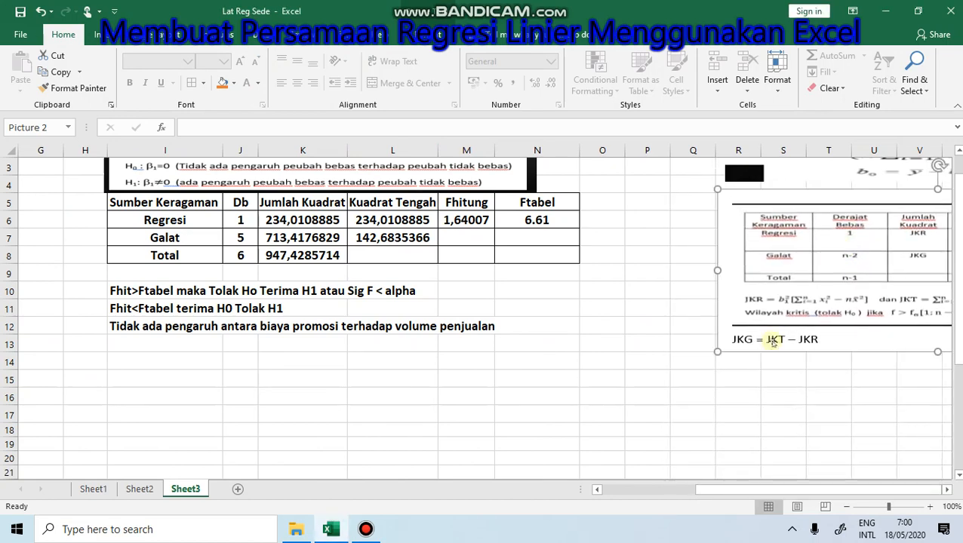
pyautogui.moveTo(746, 489); pyautogui.dragTo(646, 488)
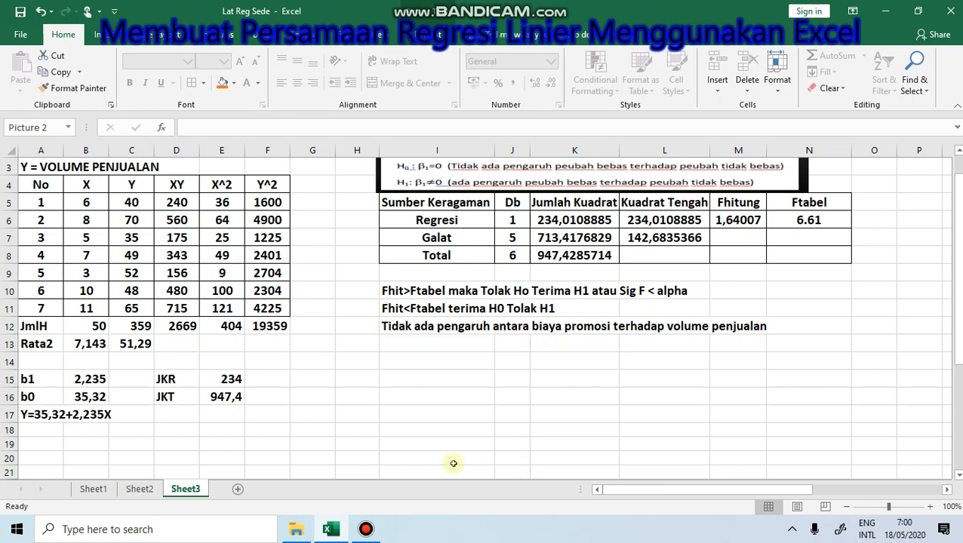
# Step: Make sure the Analysis ToolPak and Analysis ToolPak - VBA add-ins are enabled in the Excel add-ins list
pyautogui.click(20, 34)
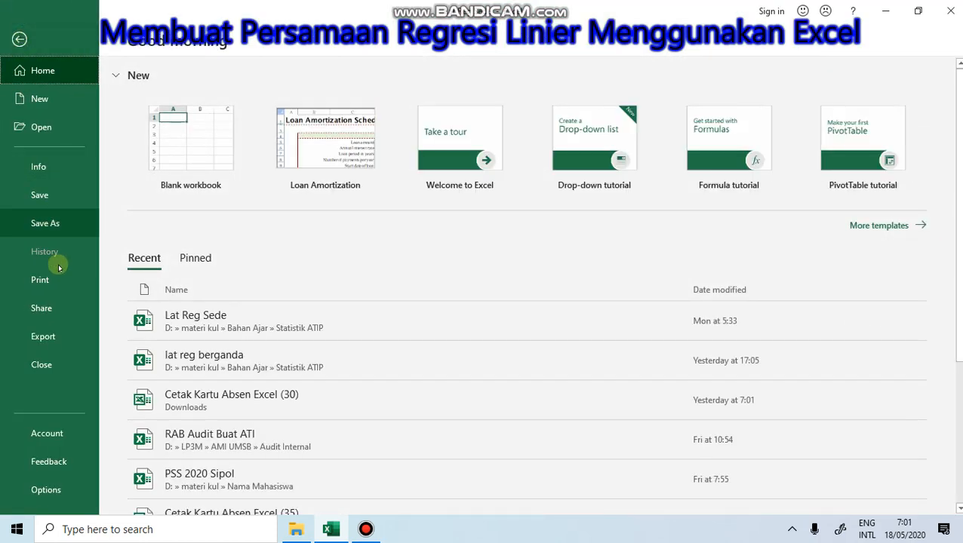
pyautogui.click(45, 491)
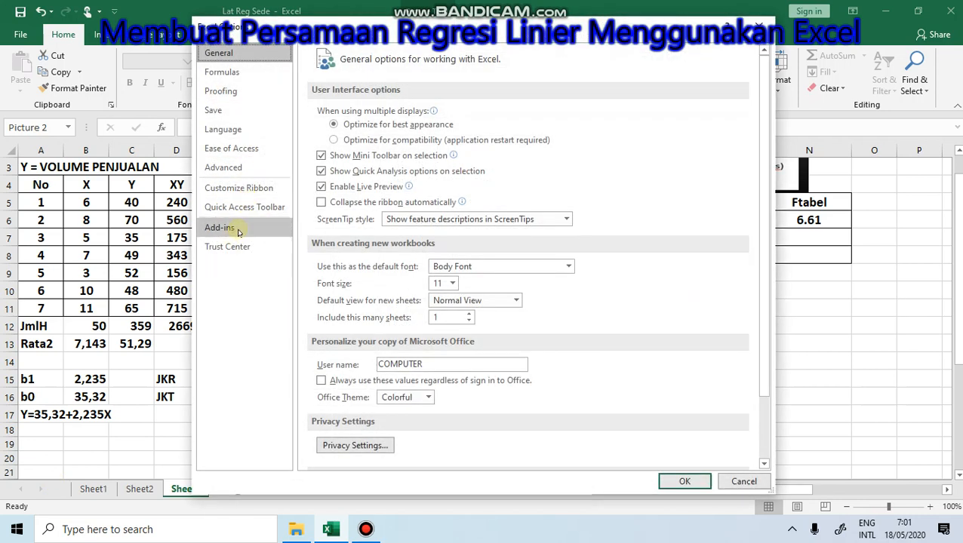
pyautogui.click(236, 228)
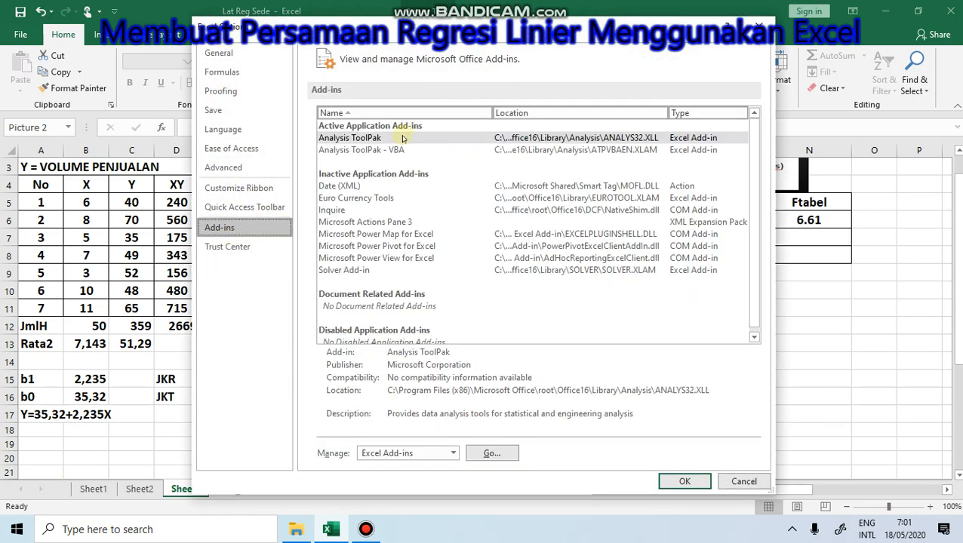
pyautogui.click(498, 454)
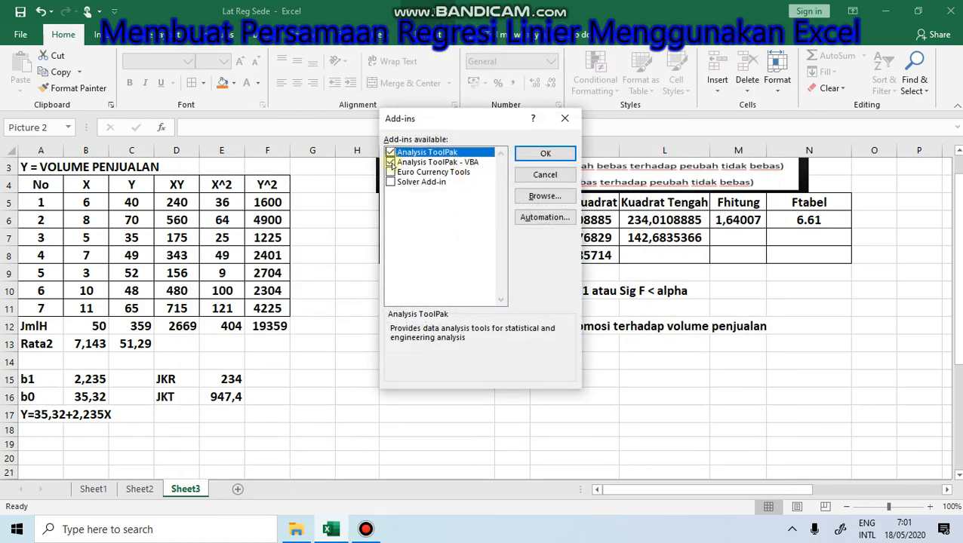
pyautogui.click(545, 153)
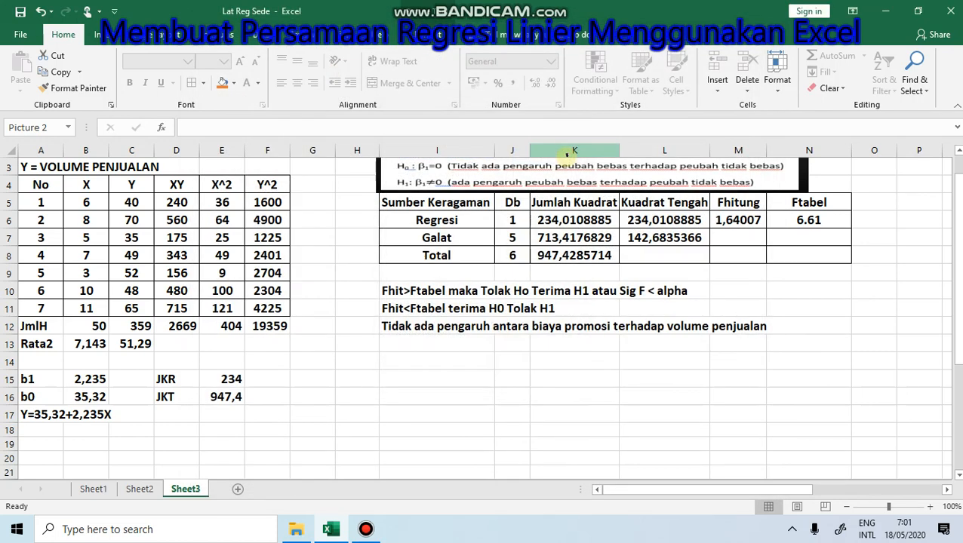
# Step: Start the Regression data analysis tool with C5:C11 as the Y input range and B5:B11 as the X input range
pyautogui.click(269, 42)
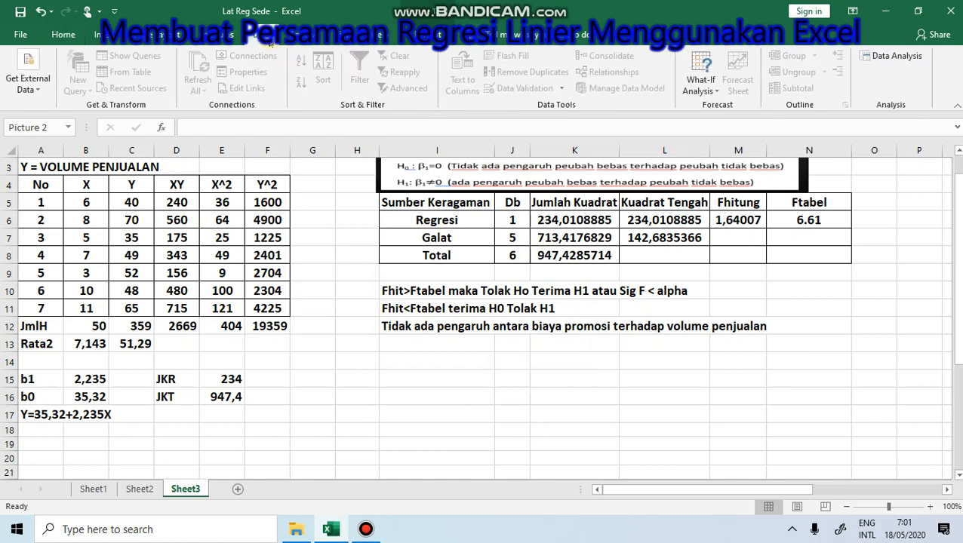
pyautogui.click(894, 57)
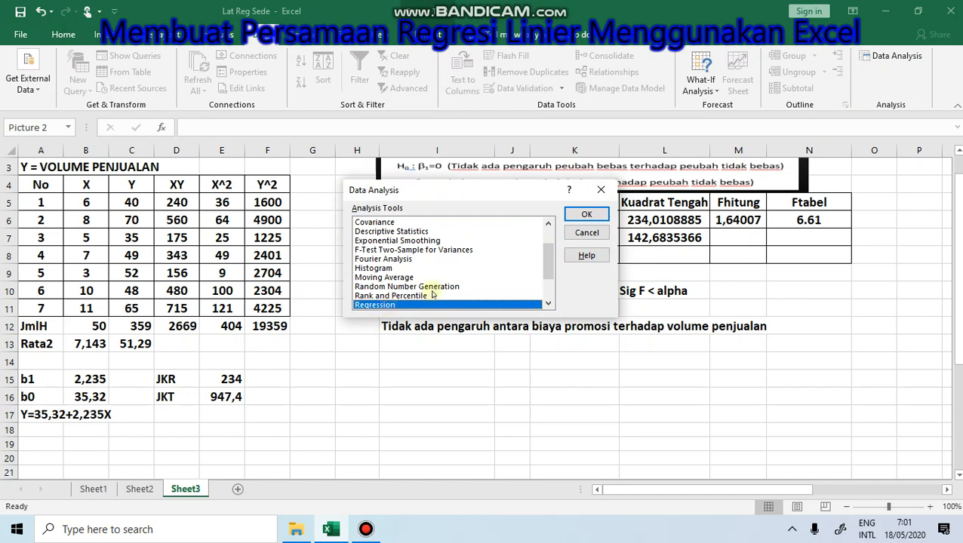
pyautogui.click(586, 214)
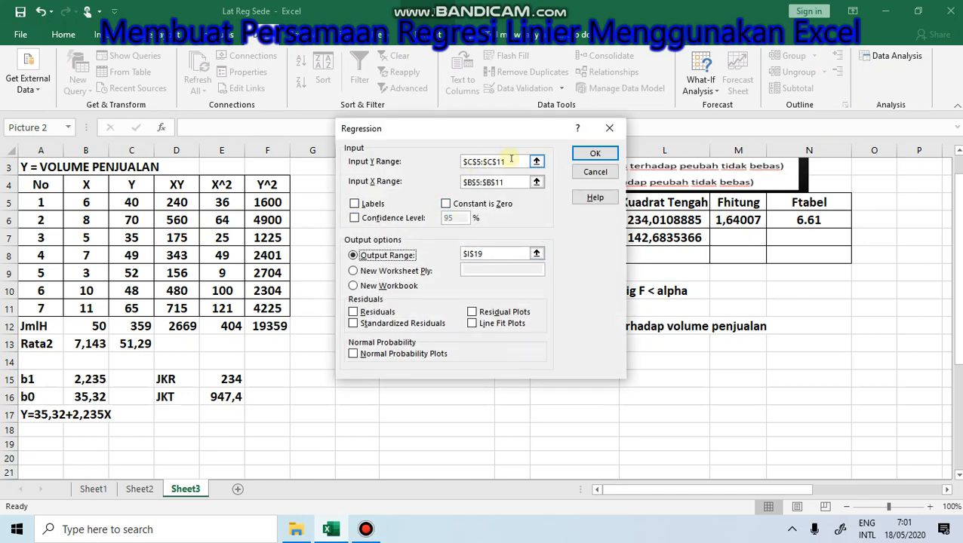
pyautogui.click(536, 162)
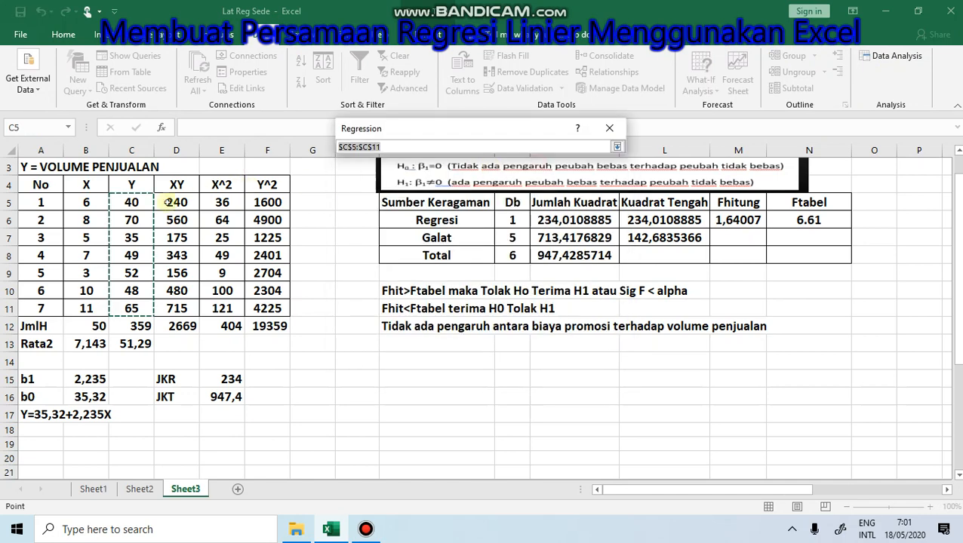
pyautogui.moveTo(145, 200); pyautogui.dragTo(138, 306)
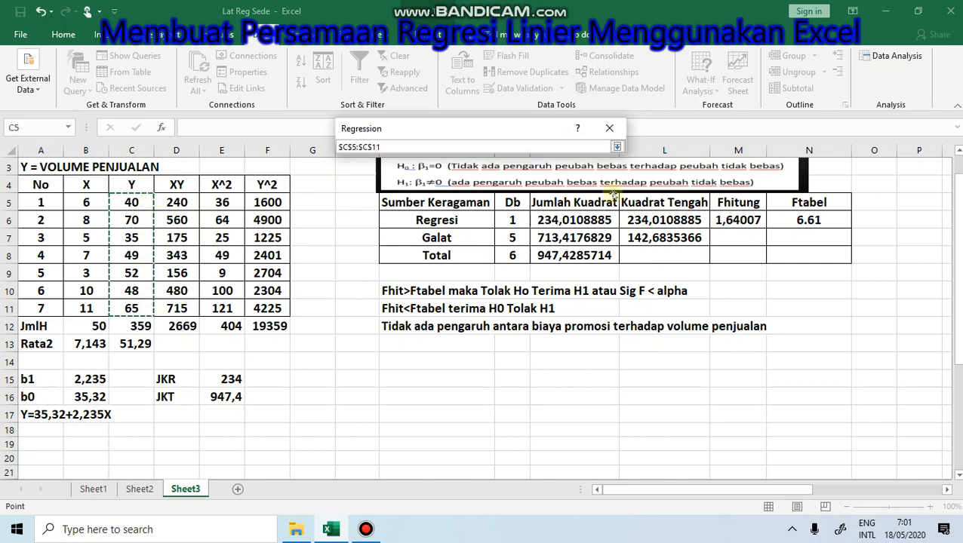
pyautogui.click(617, 148)
pyautogui.click(535, 182)
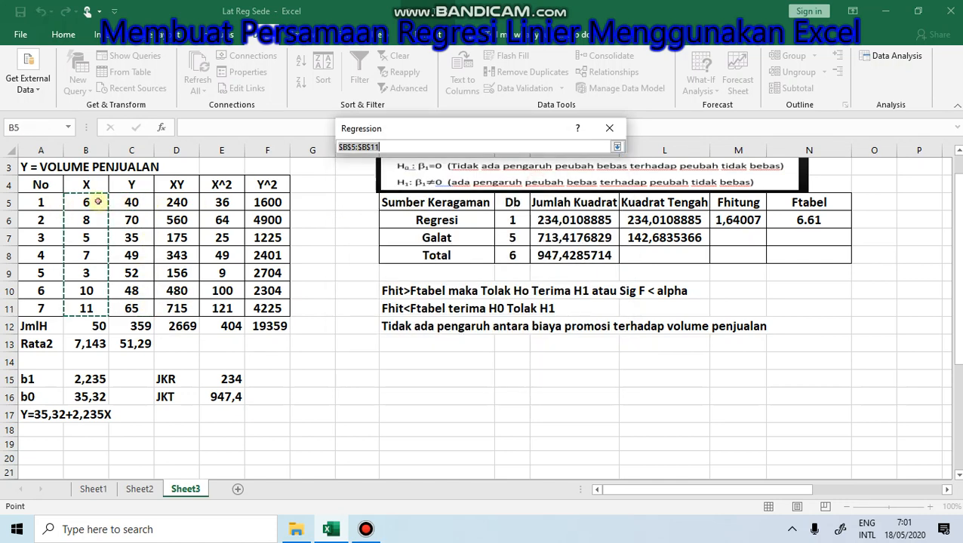
pyautogui.moveTo(97, 202); pyautogui.dragTo(89, 311)
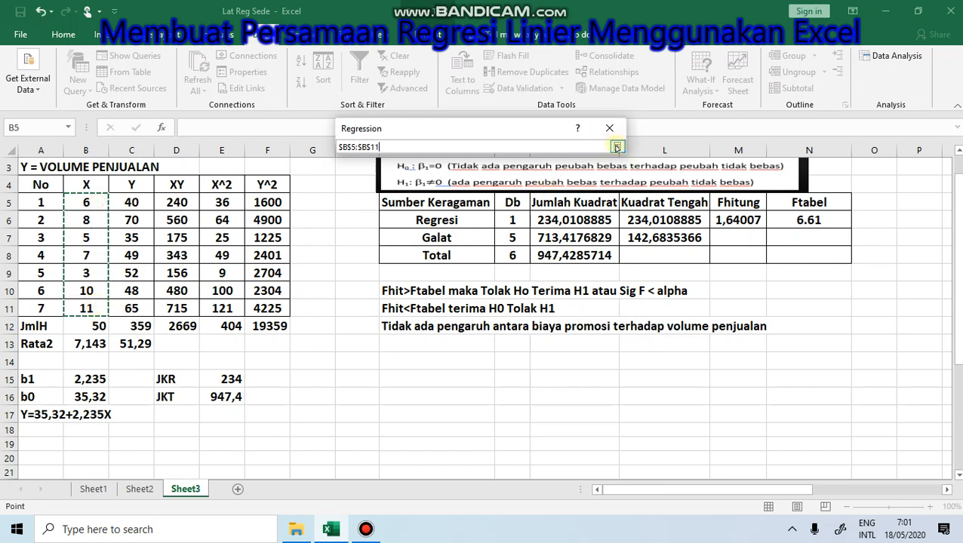
pyautogui.click(617, 147)
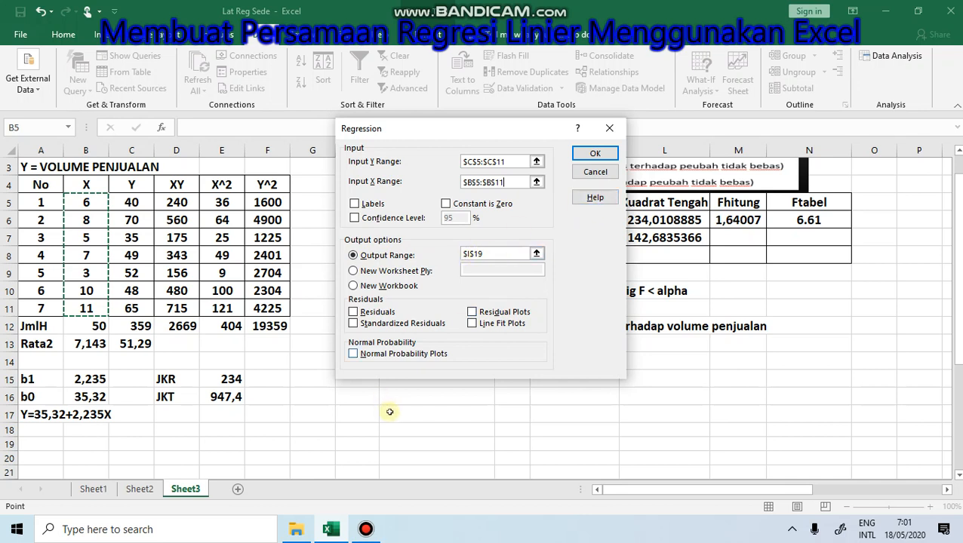
# Step: Set the regression output range to cell I14 on the current sheet and run the analysis
pyautogui.click(535, 255)
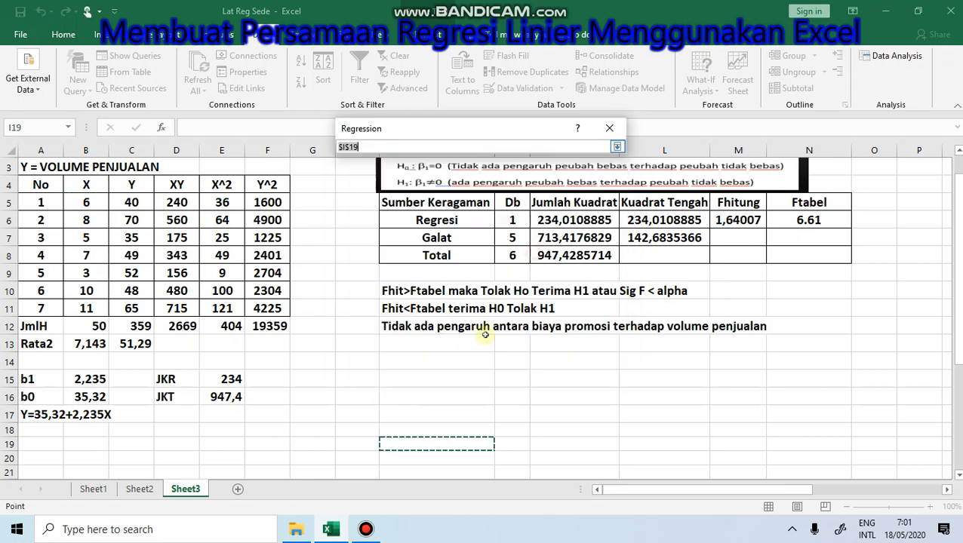
pyautogui.click(395, 360)
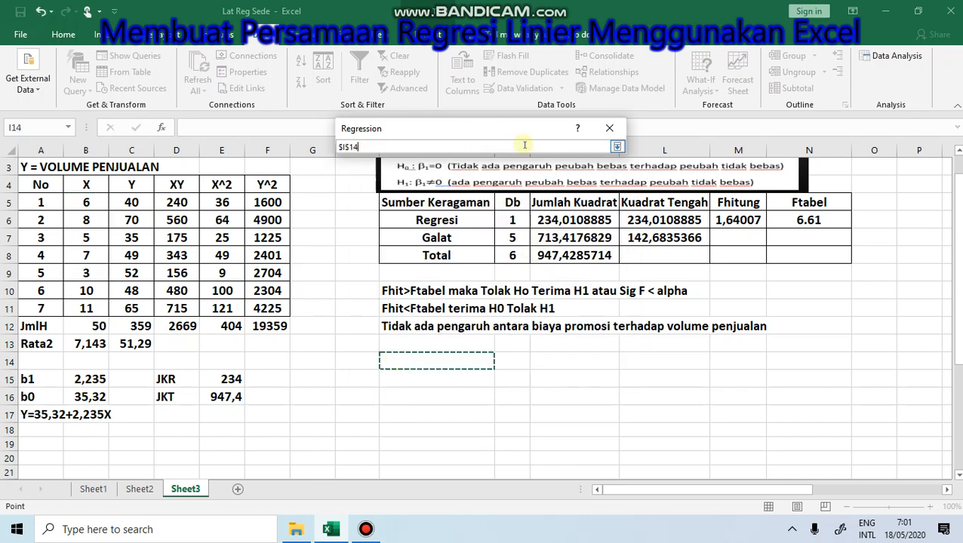
pyautogui.click(616, 147)
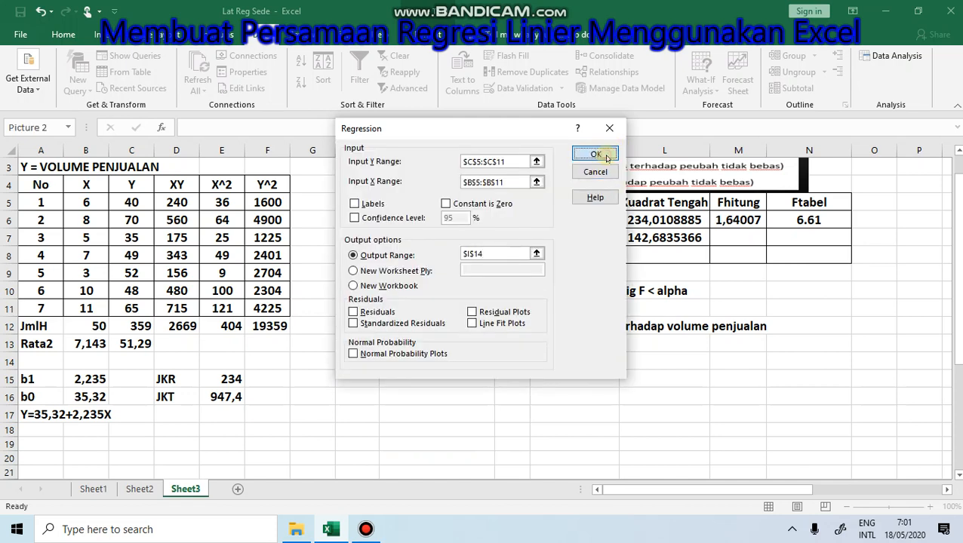
pyautogui.click(604, 154)
# Step: Widen column J to fit the values of the regression summary output
pyautogui.moveTo(955, 293); pyautogui.dragTo(954, 337)
pyautogui.moveTo(525, 151); pyautogui.dragTo(573, 151)
pyautogui.moveTo(956, 255); pyautogui.dragTo(959, 330)
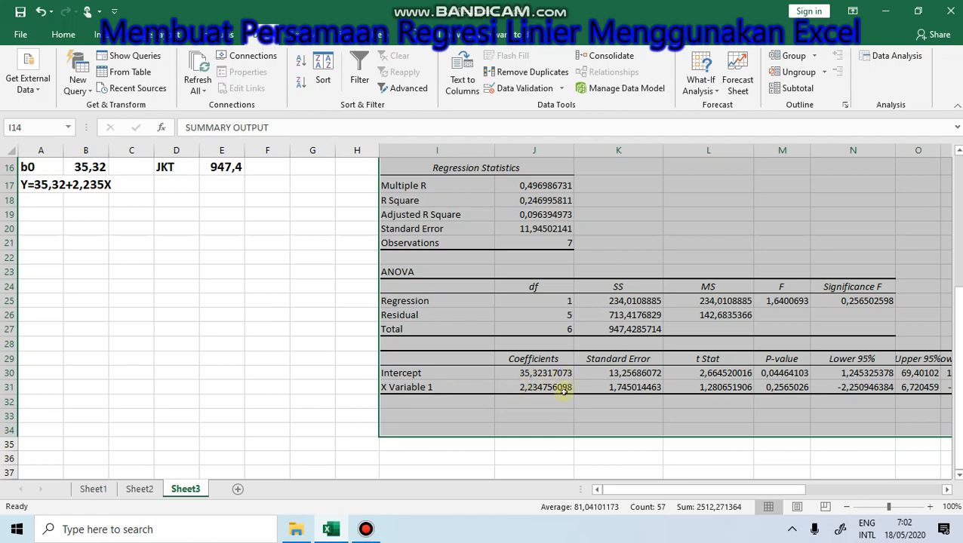
pyautogui.moveTo(960, 322); pyautogui.dragTo(958, 329)
# Step: Make the ANOVA and coefficient tables of the regression output bold in I24:Q32
pyautogui.moveTo(887, 509); pyautogui.dragTo(889, 510)
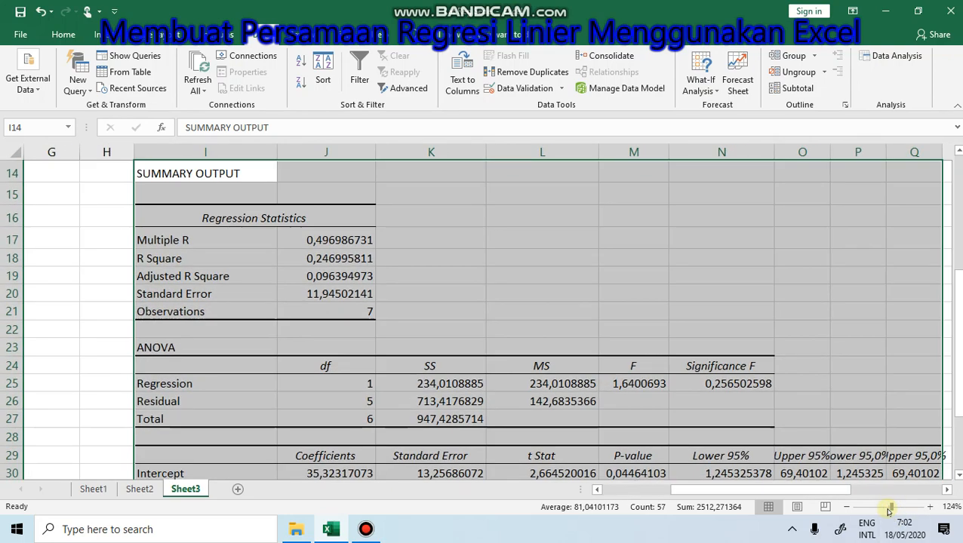
pyautogui.moveTo(893, 510); pyautogui.dragTo(874, 508)
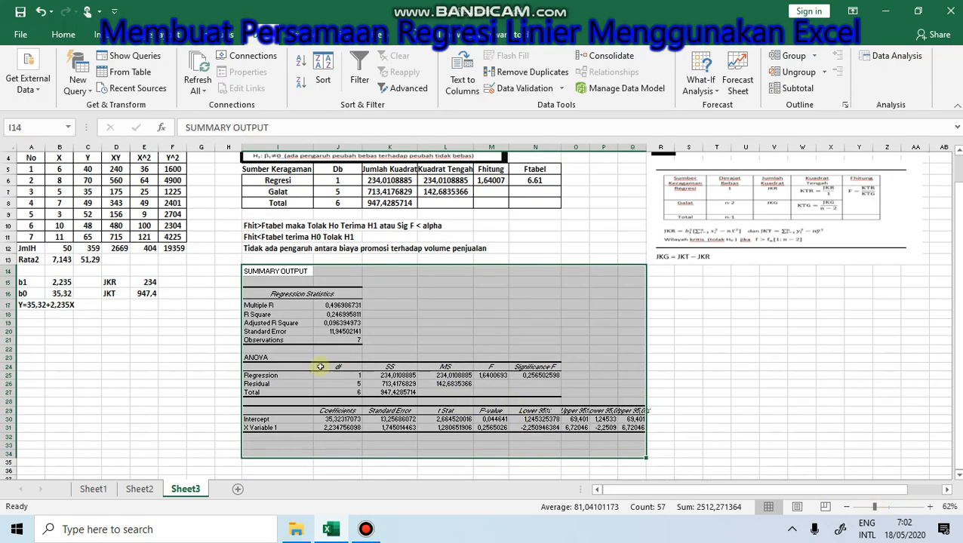
pyautogui.moveTo(279, 365); pyautogui.dragTo(641, 436)
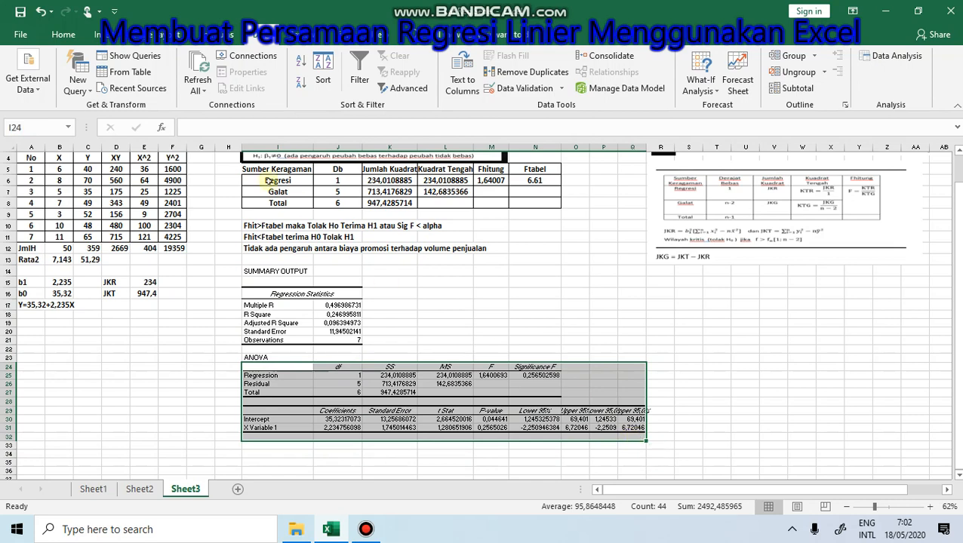
pyautogui.click(64, 34)
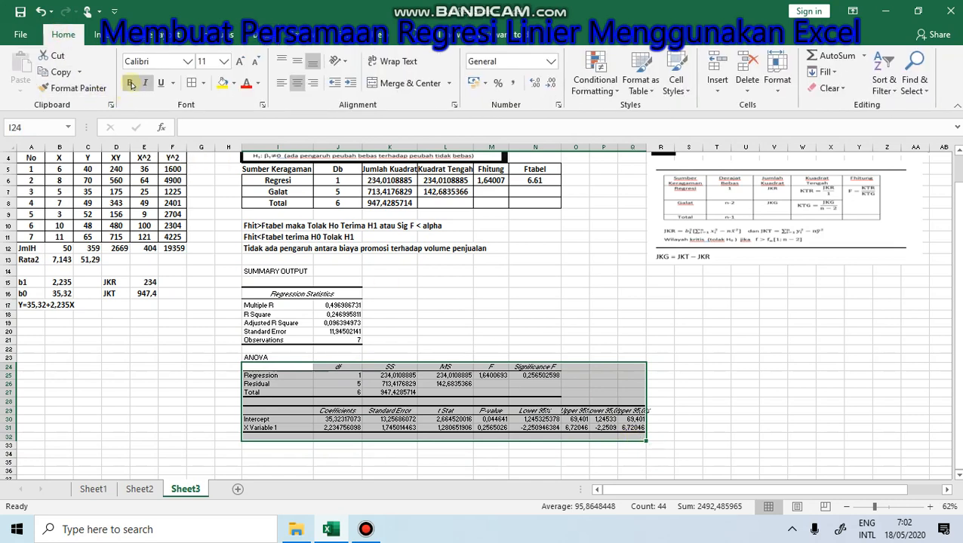
pyautogui.click(130, 84)
pyautogui.click(744, 366)
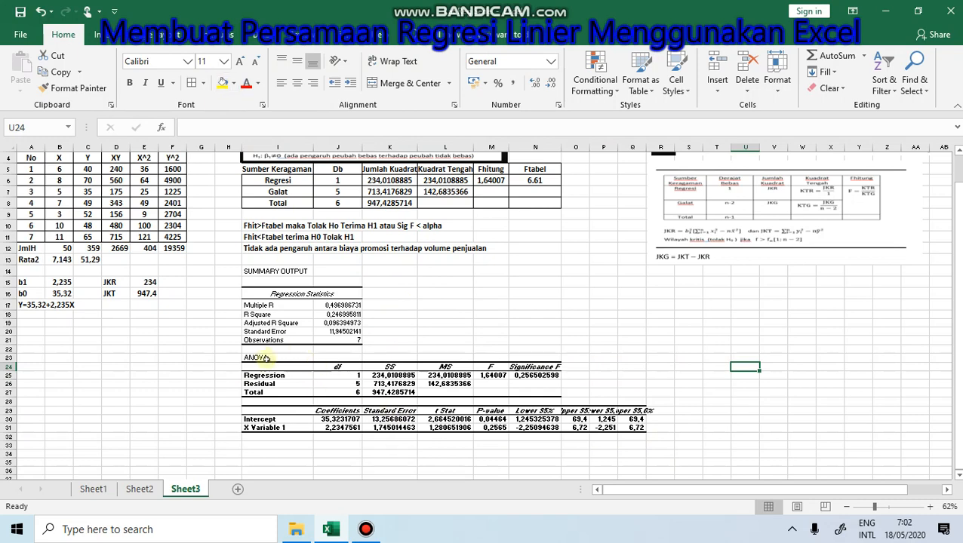
# Step: Set the font size of the ANOVA and coefficient section, I23:R33, to 14
pyautogui.moveTo(266, 357); pyautogui.dragTo(272, 367)
pyautogui.moveTo(553, 429); pyautogui.dragTo(674, 451)
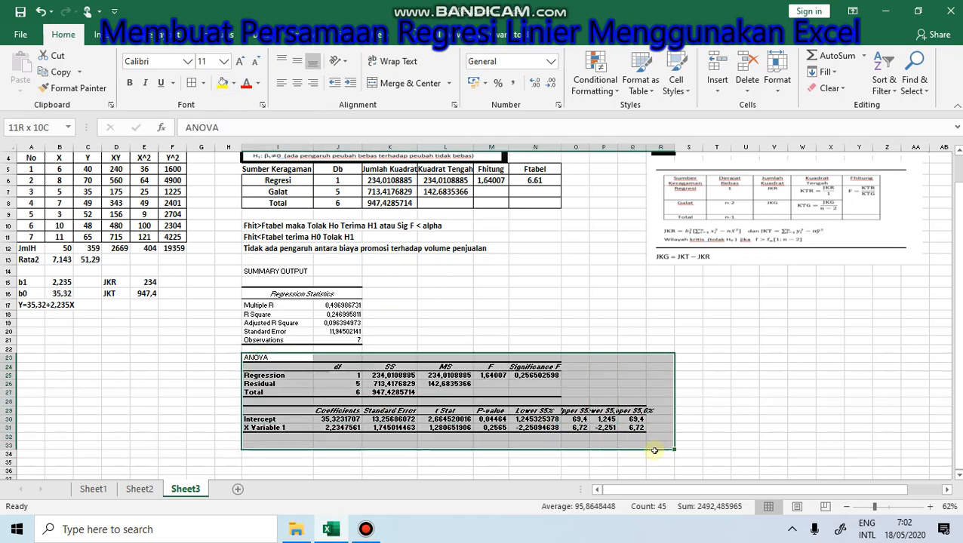
pyautogui.click(223, 61)
pyautogui.click(203, 144)
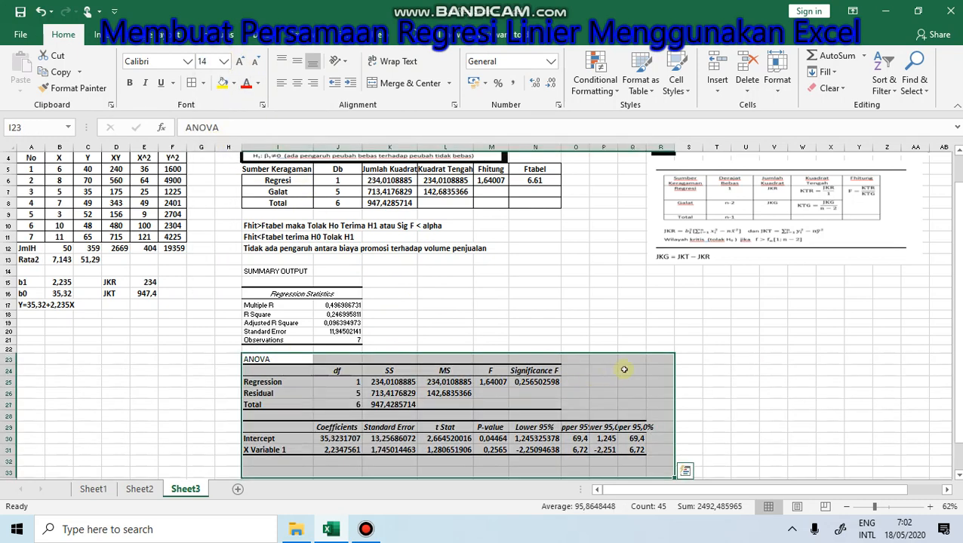
pyautogui.click(593, 319)
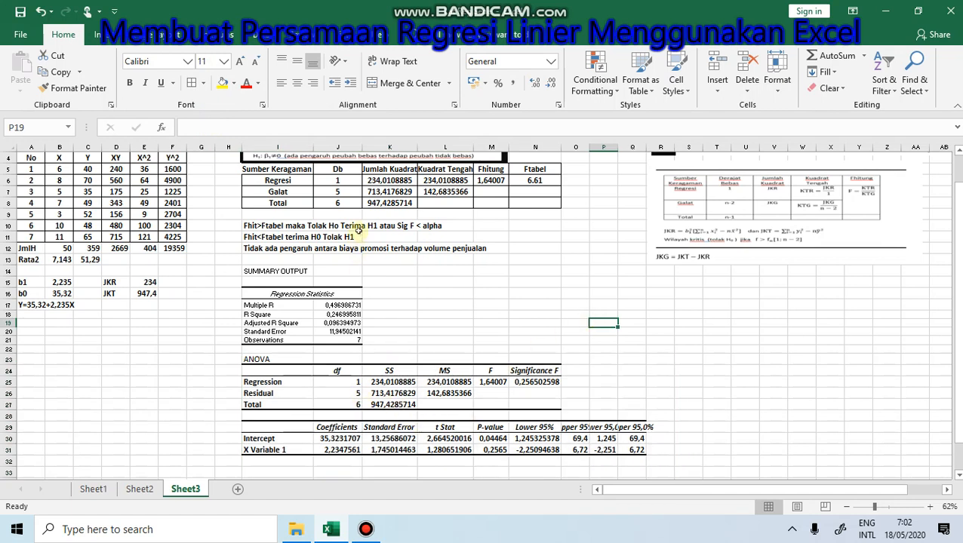